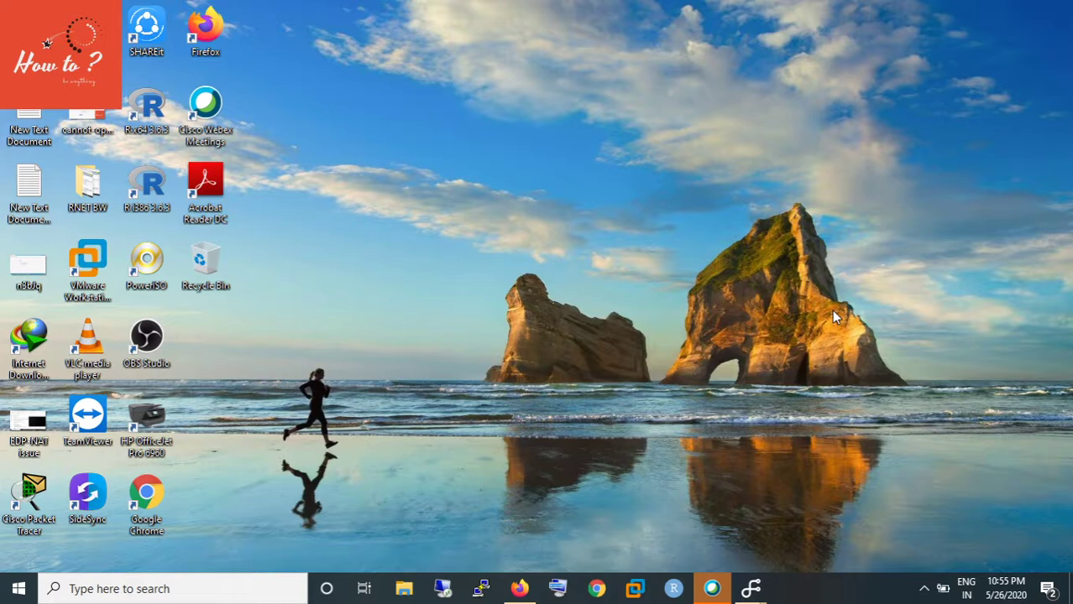
Open the Cisco Webex download page from the search results and download Webex Meetings for Windows
click(519, 588)
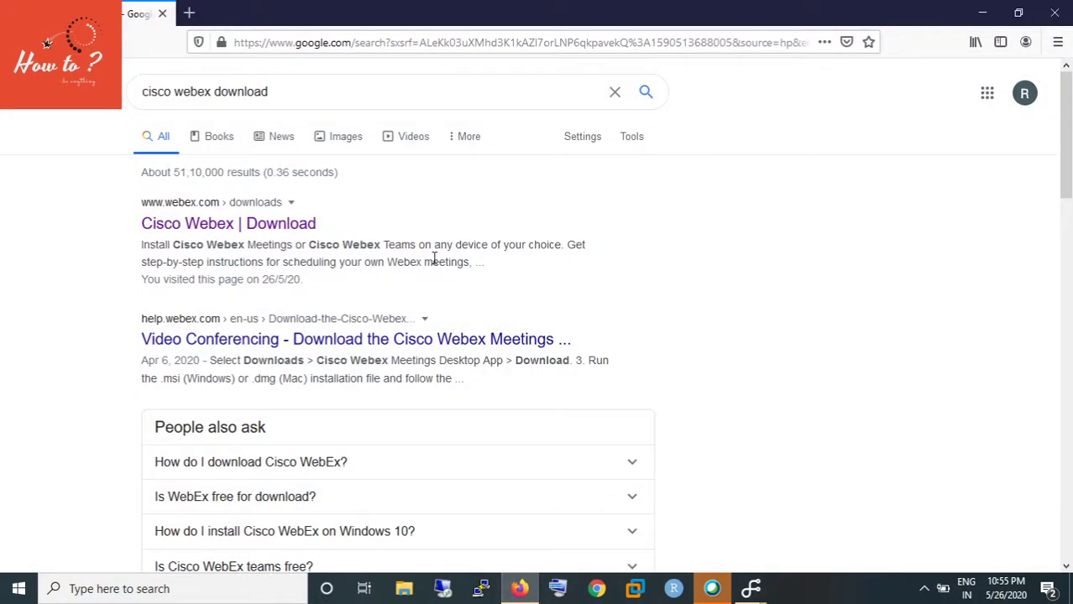
click(307, 227)
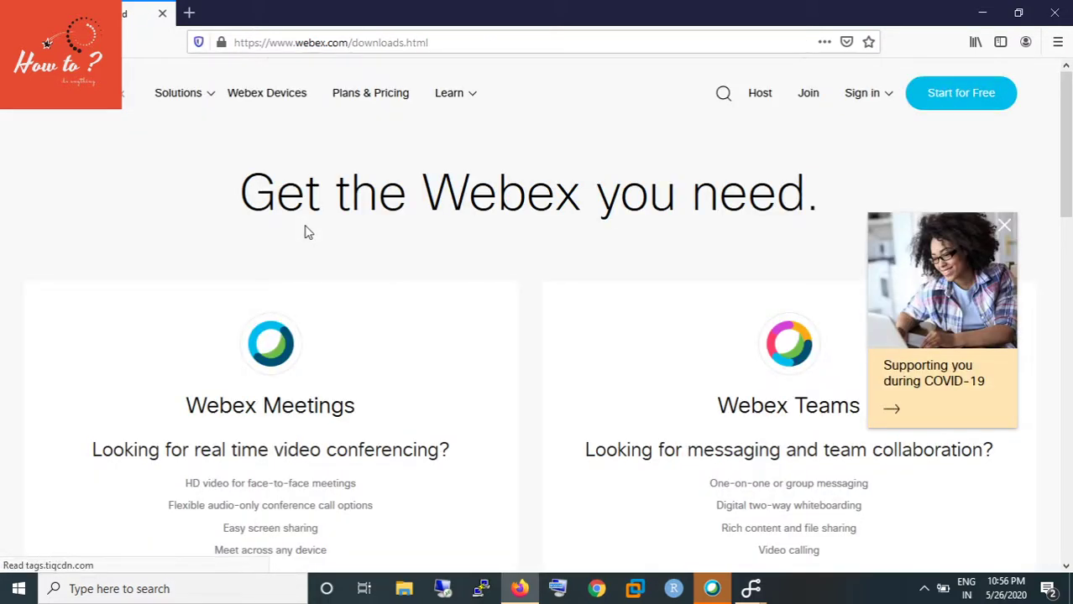
scroll(307, 232, down, 5)
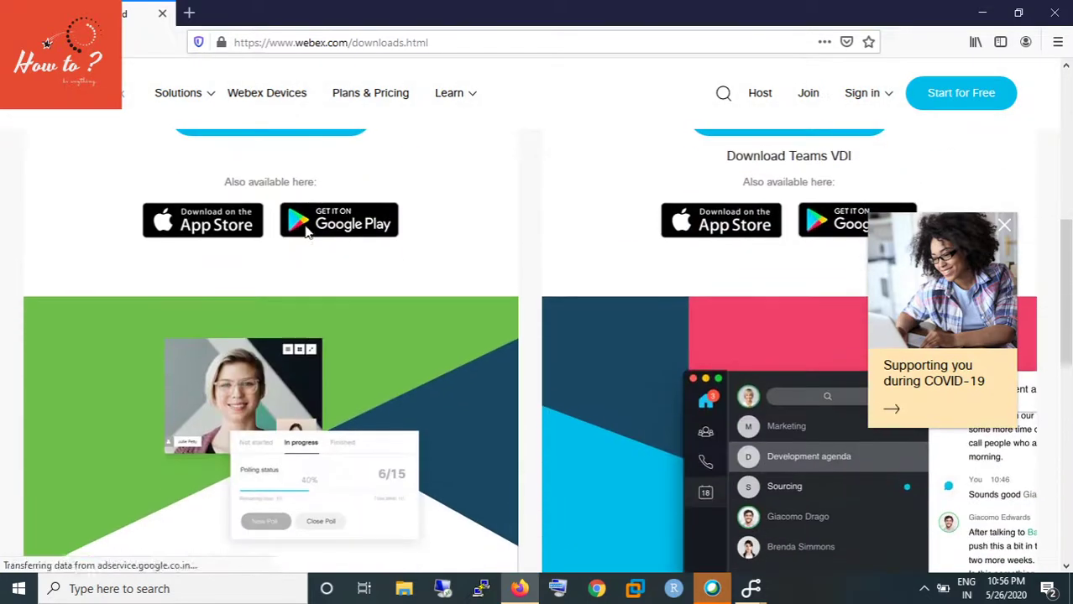
scroll(307, 232, up, 2)
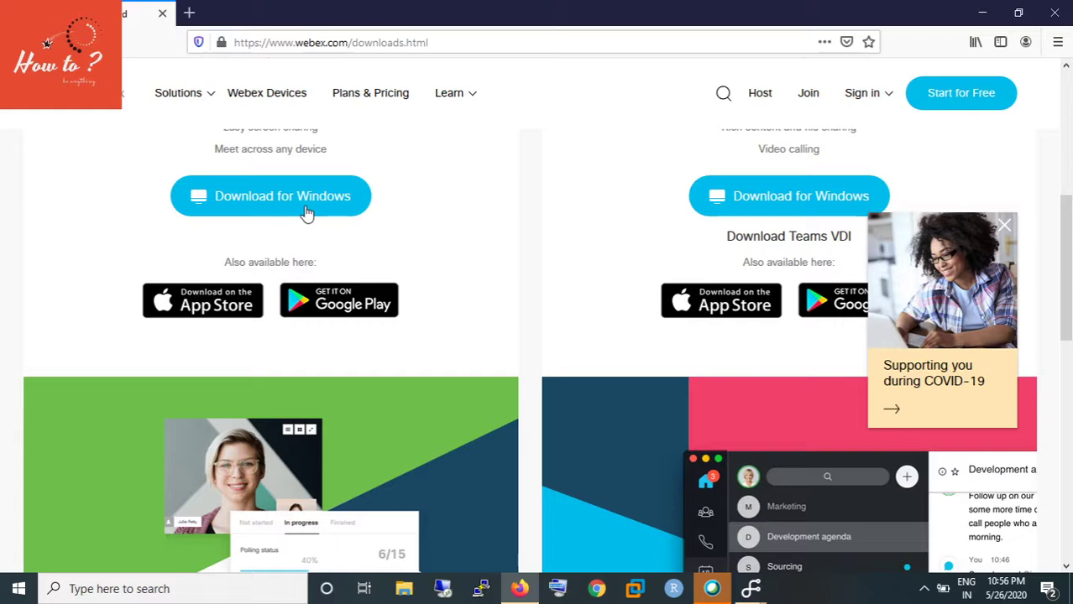
click(307, 214)
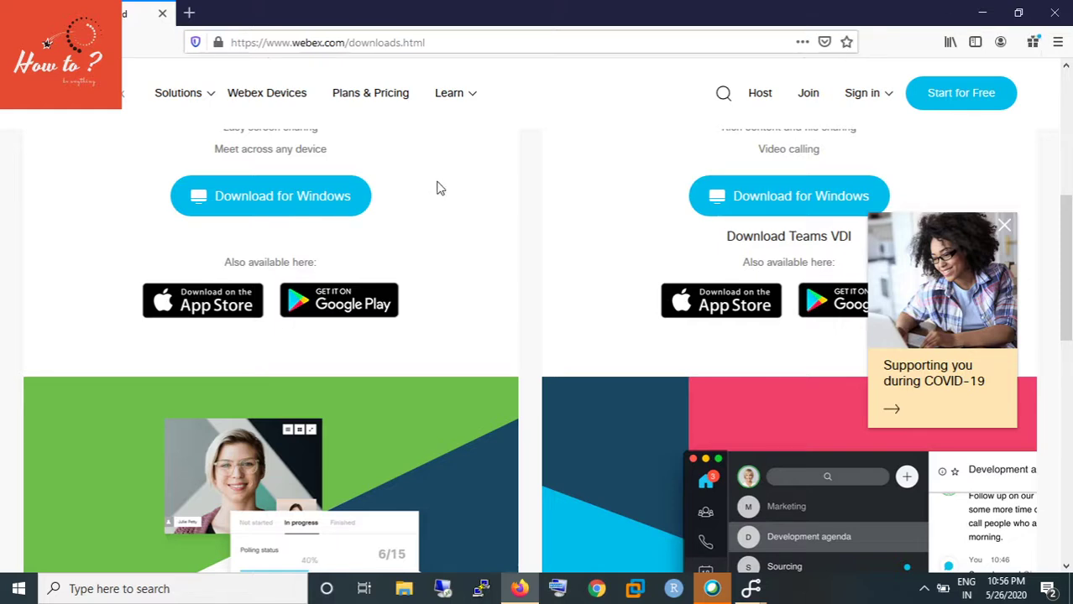
Launch the downloaded webexapp.msi installer and confirm opening the executable file
click(954, 44)
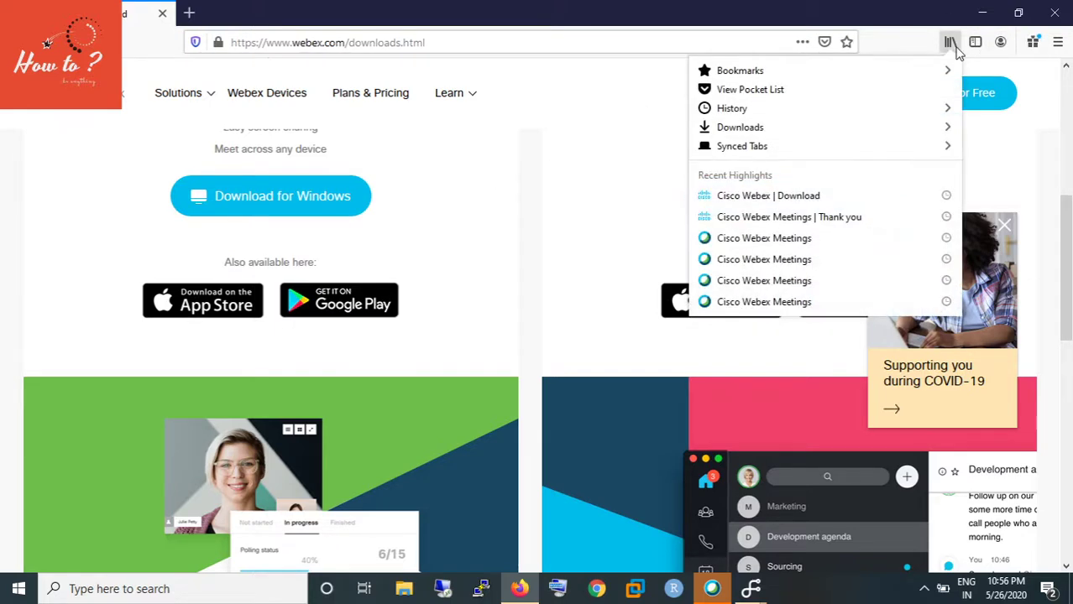
click(855, 133)
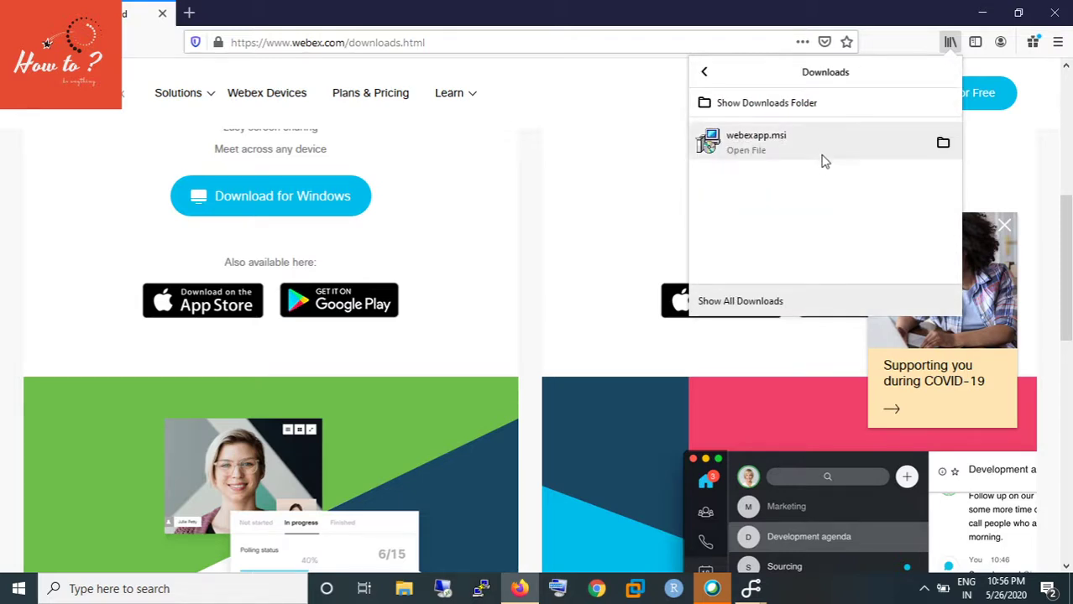
click(822, 158)
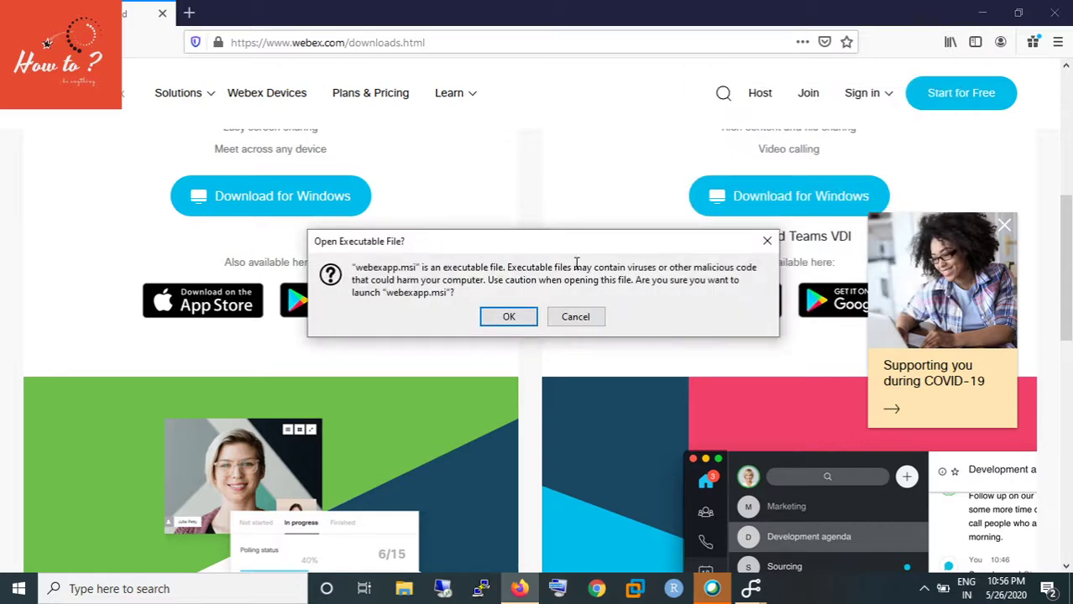
click(522, 319)
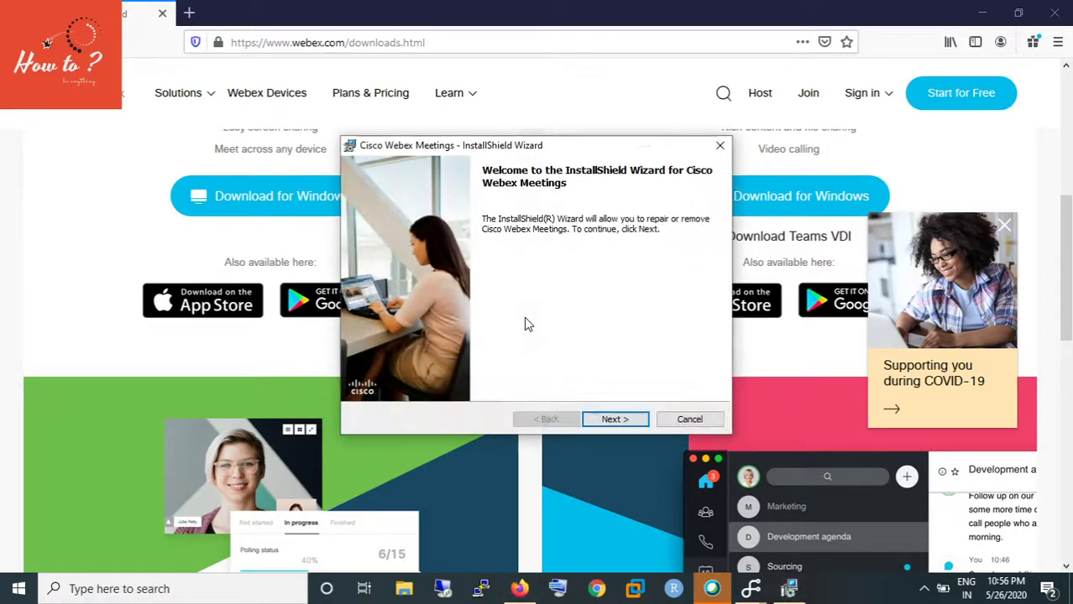
Advance the Cisco Webex Meetings setup wizard to the program maintenance options, cancel the setup and exit the wizard
click(611, 420)
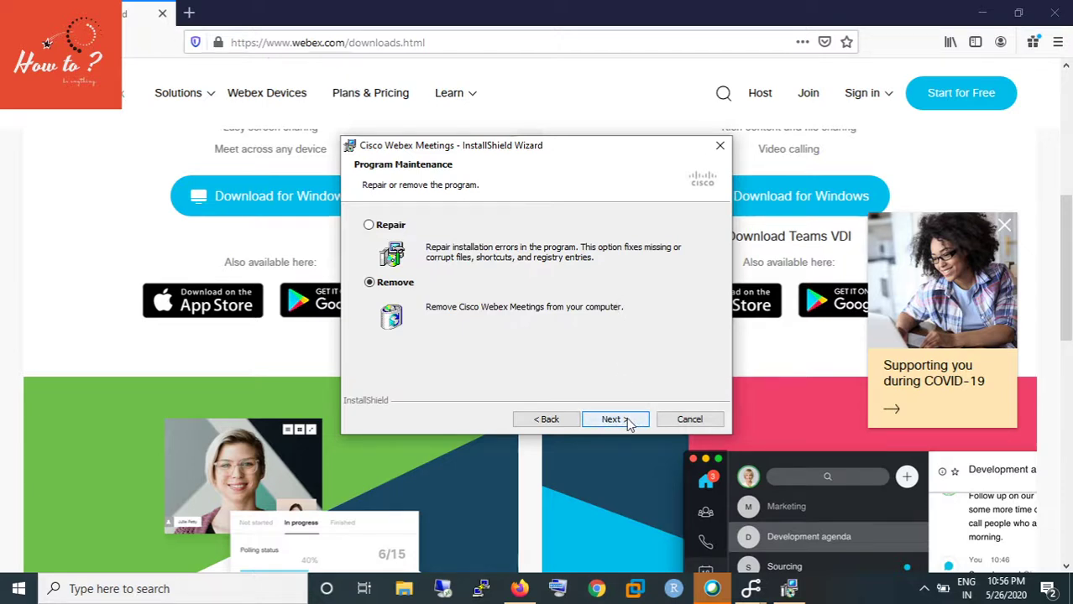
click(688, 422)
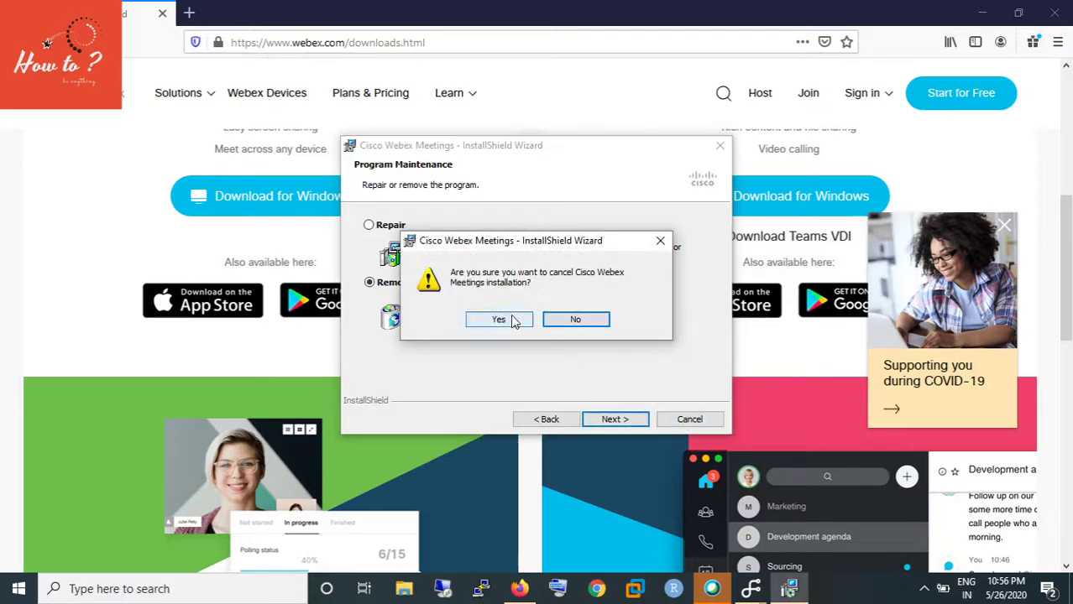
click(511, 323)
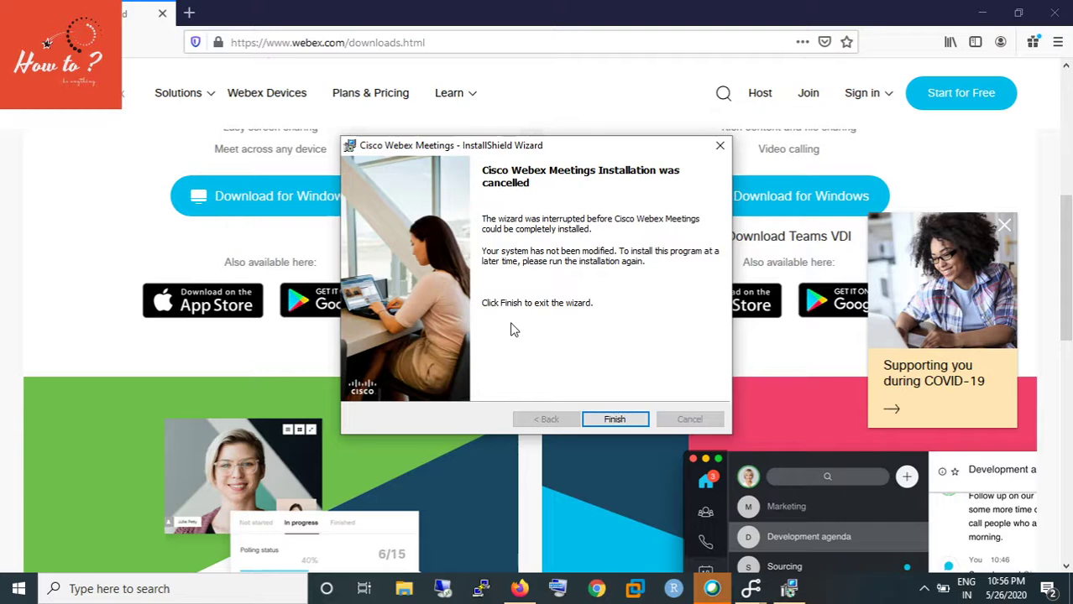
click(624, 422)
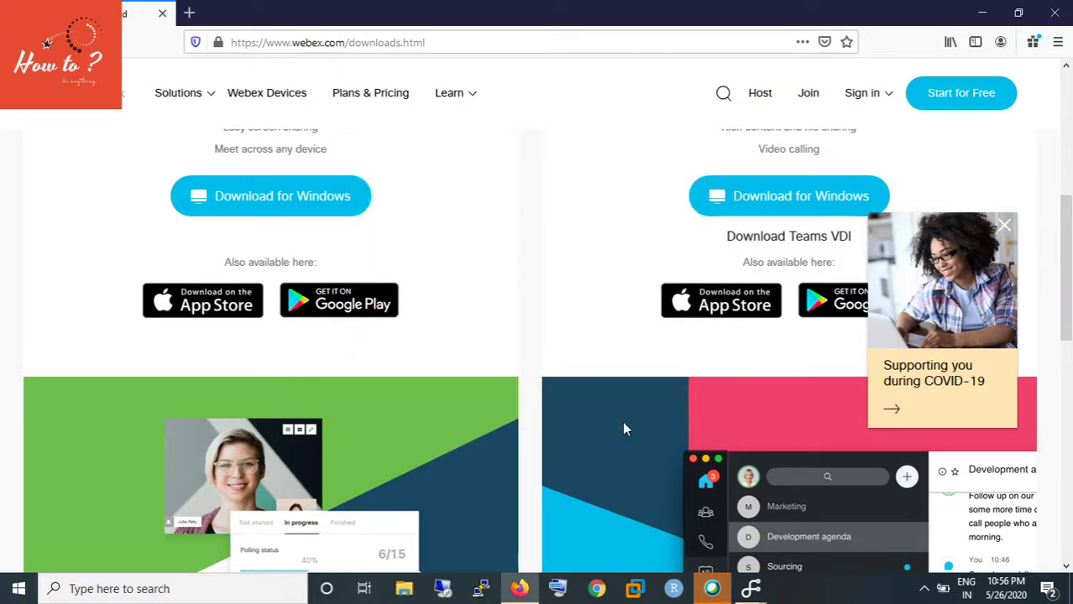
Start the free Webex sign-up and submit the email address for the new account
click(989, 95)
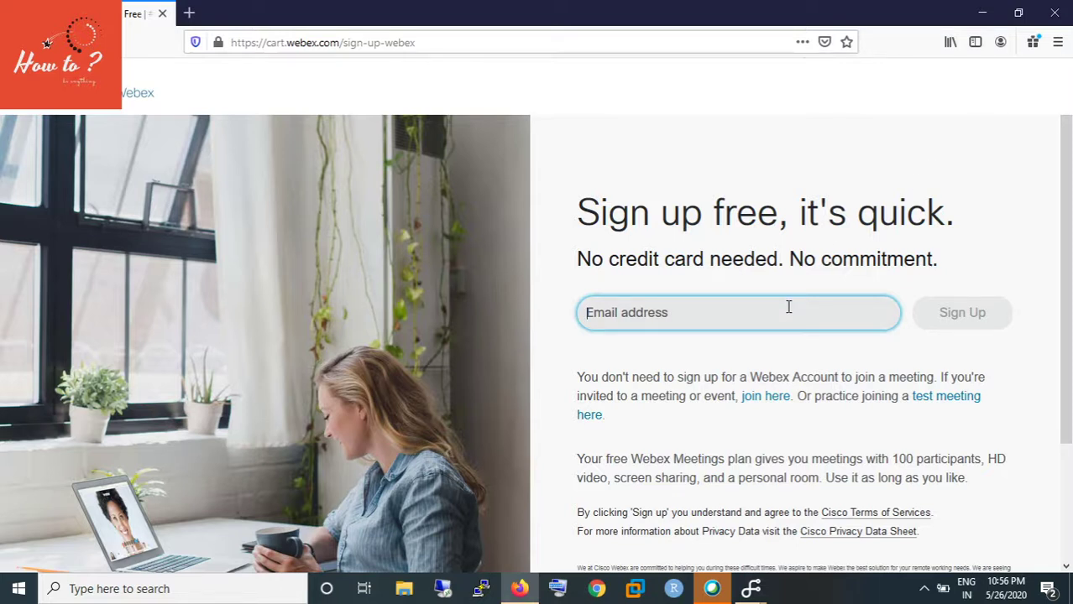
text(x@)
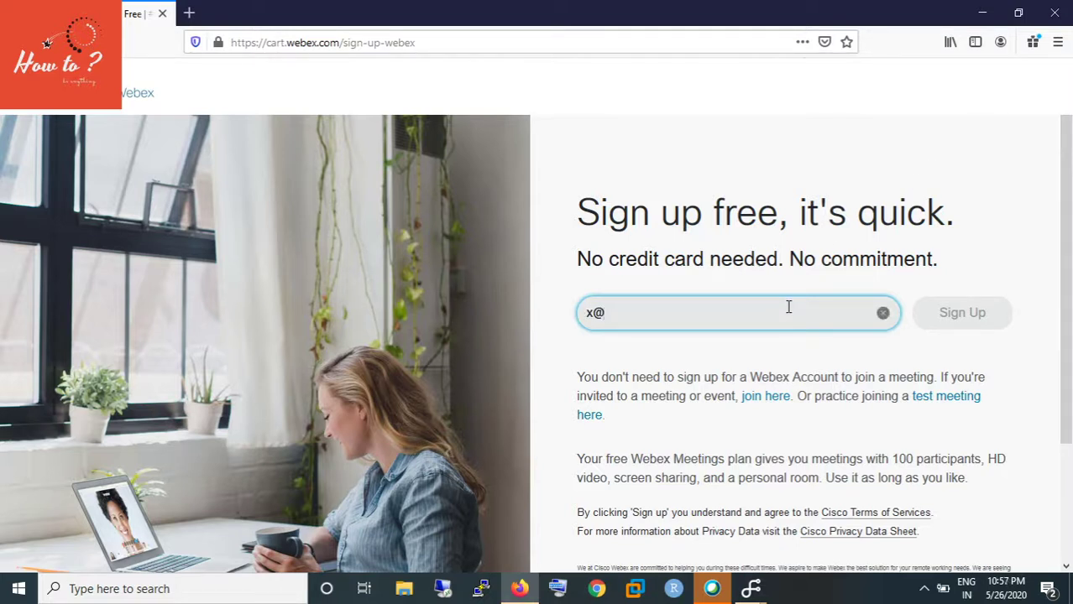
text(y.com)
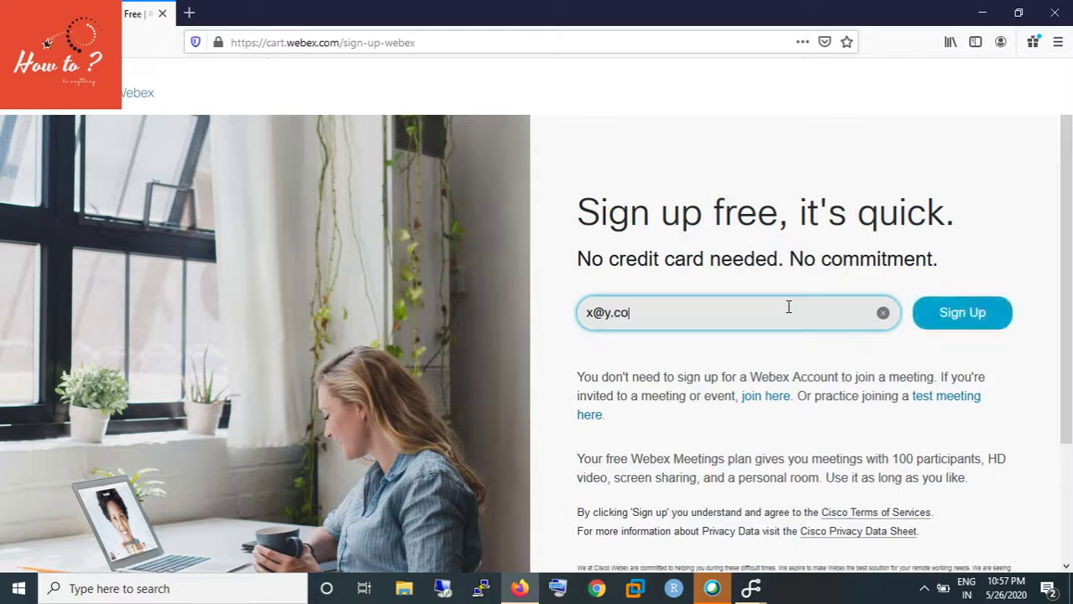
click(948, 329)
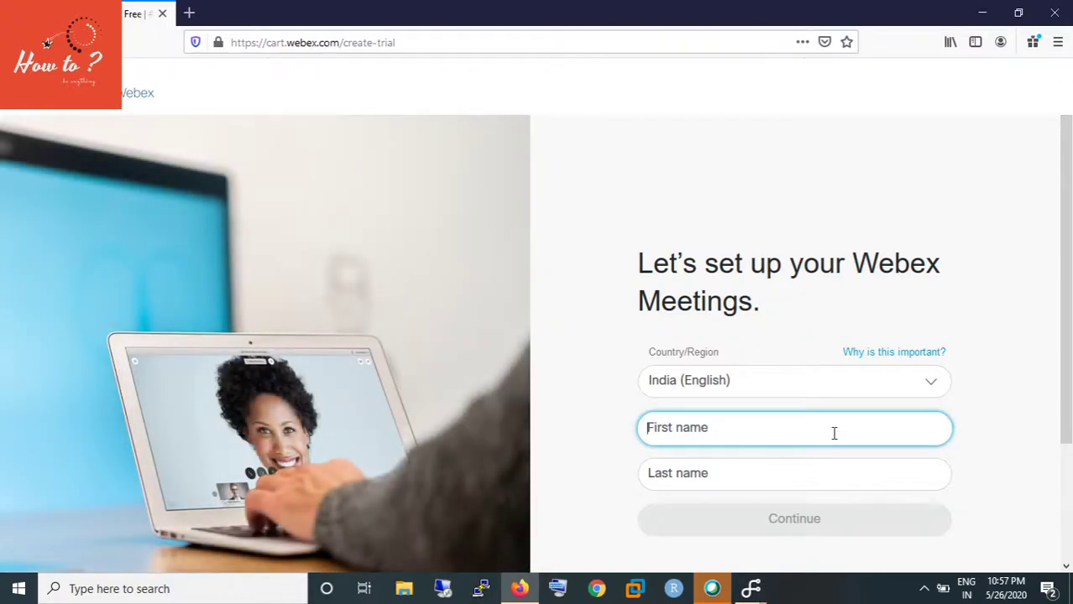
Fill in the first name and last name for the Webex Meetings account and submit the registration
text(x)
click(814, 472)
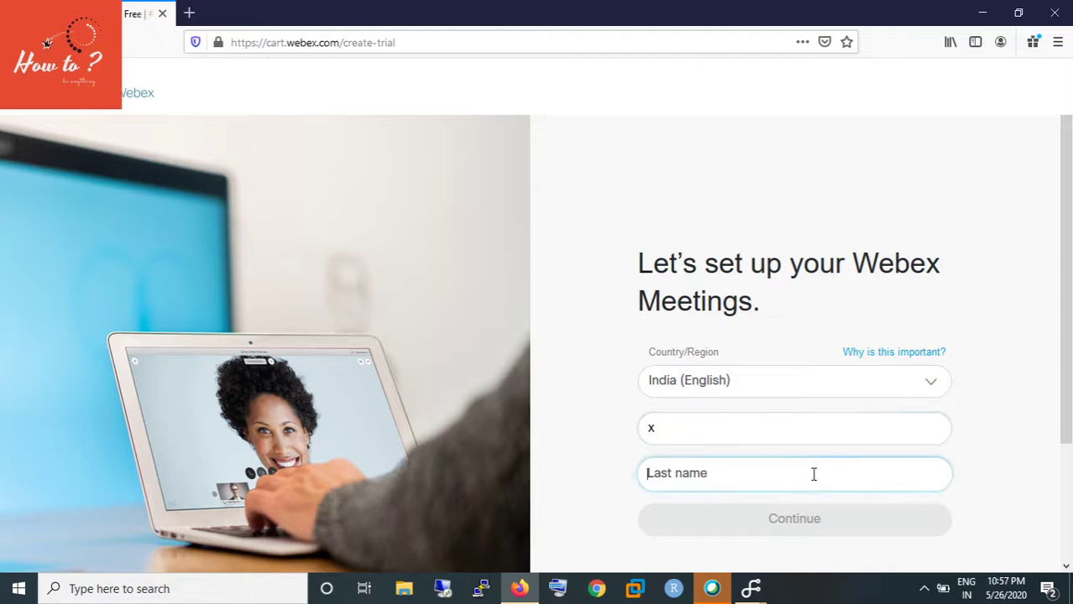
text(y)
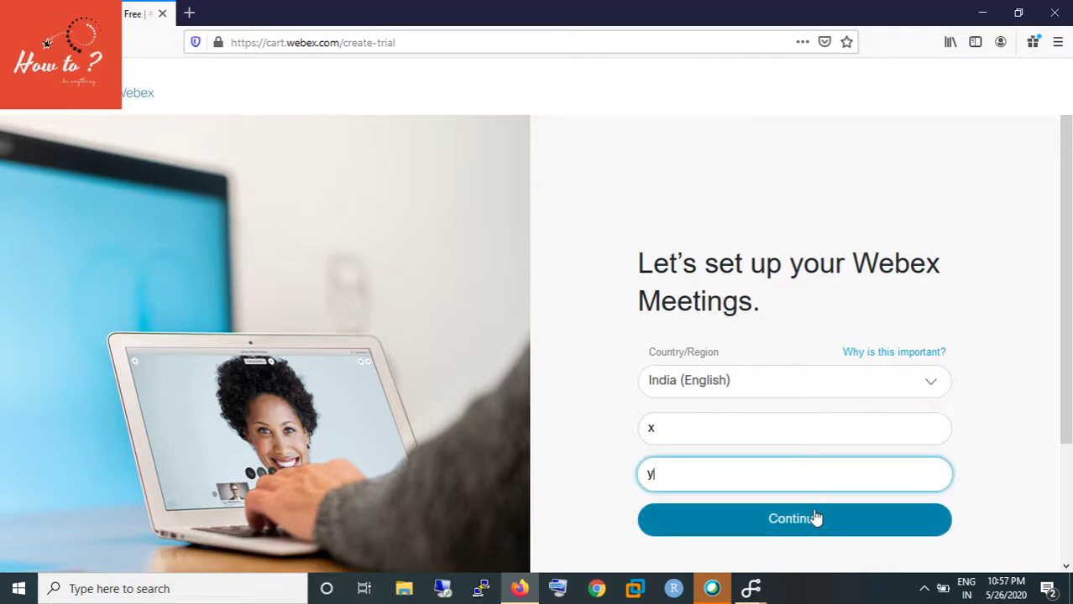
click(814, 516)
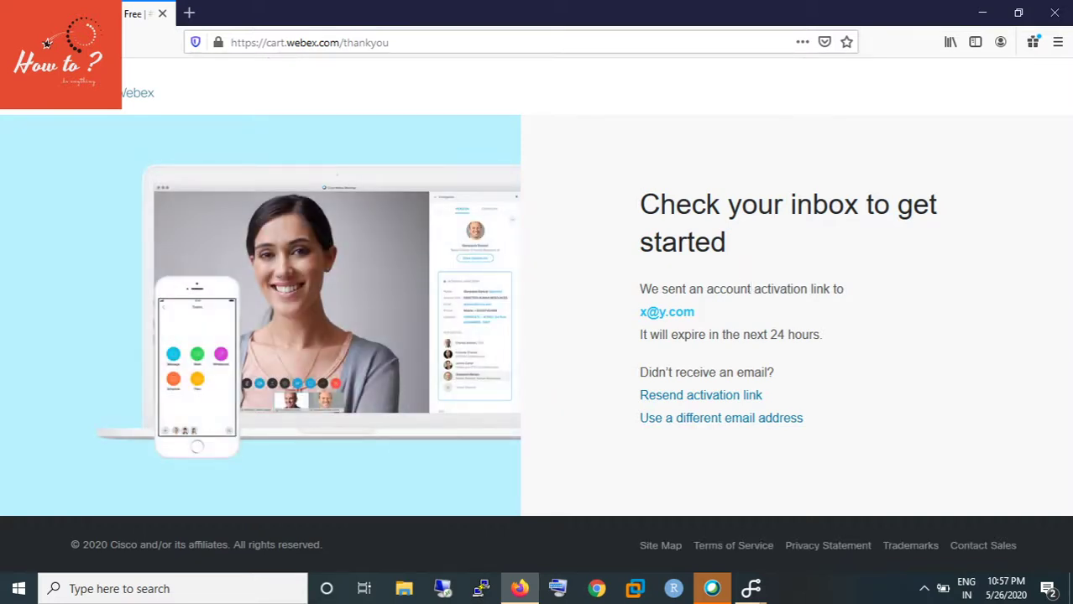
click(17, 42)
click(17, 42)
click(17, 42)
click(42, 42)
Return to the Cisco Webex download page through the earlier Google search for "cisco webex download"
click(559, 41)
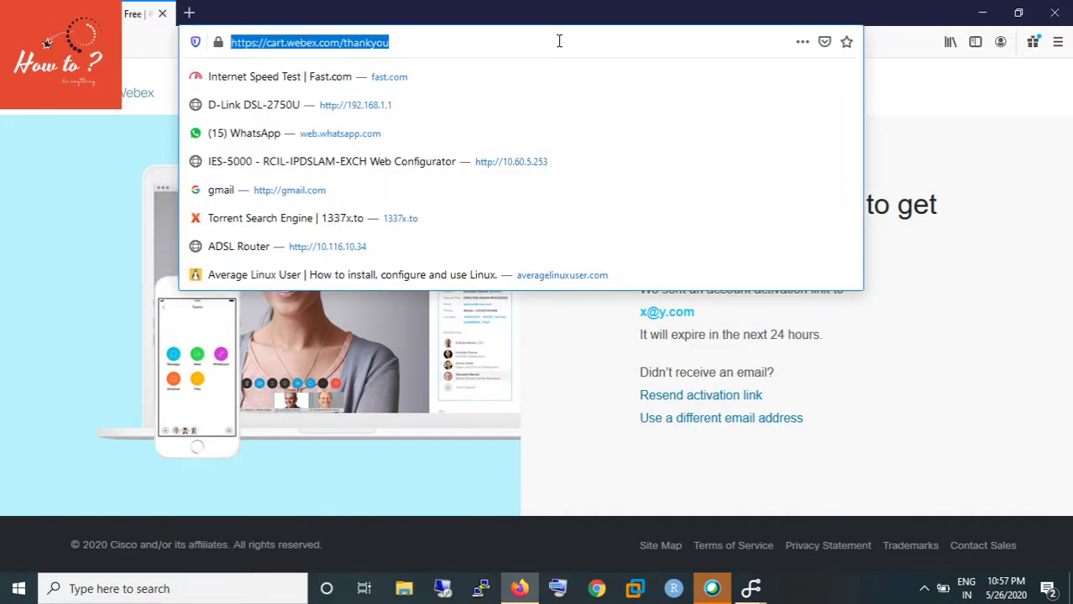
text(ci)
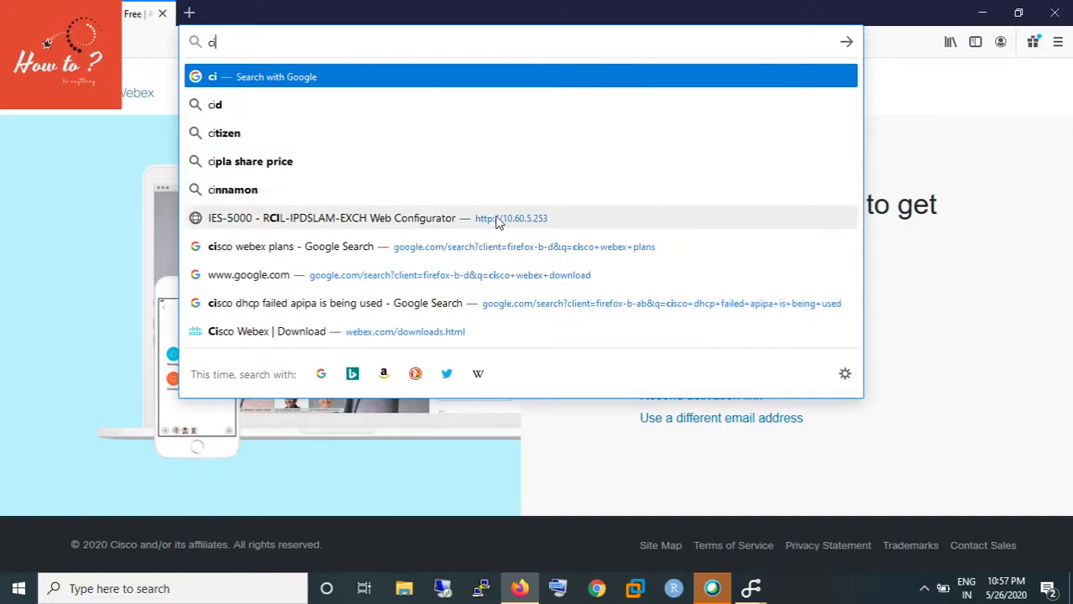
click(433, 274)
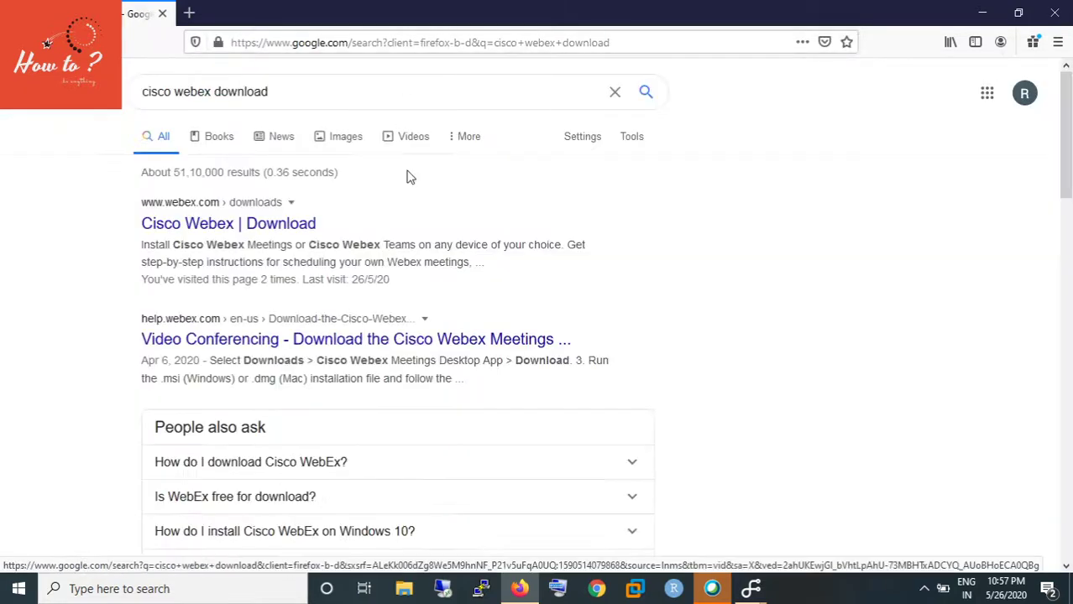
click(279, 231)
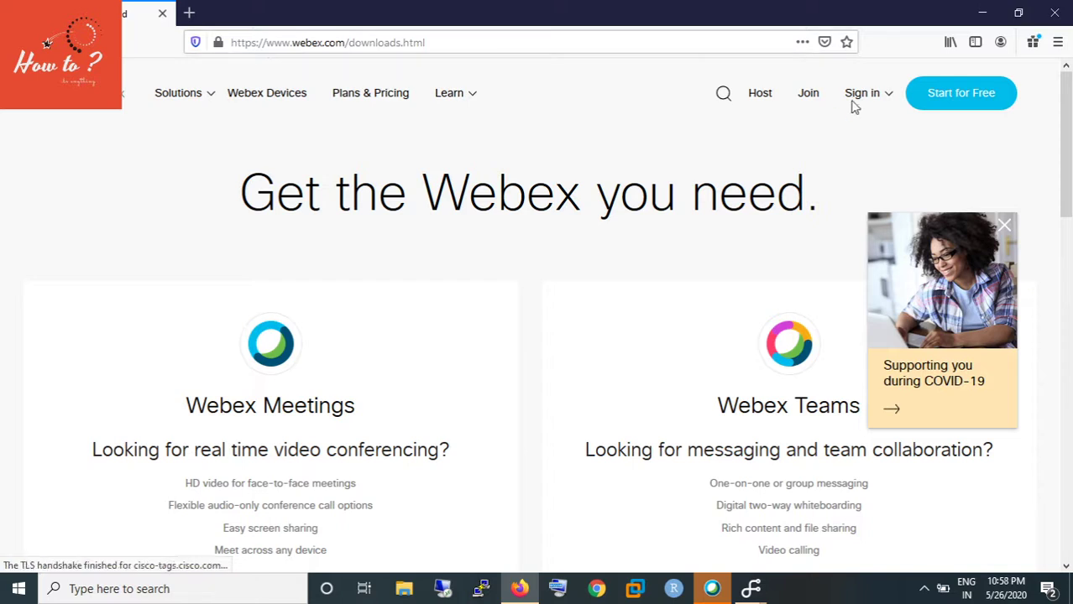
Choose Webex Meetings as the sign-in product and sign in with the account's email address
click(858, 97)
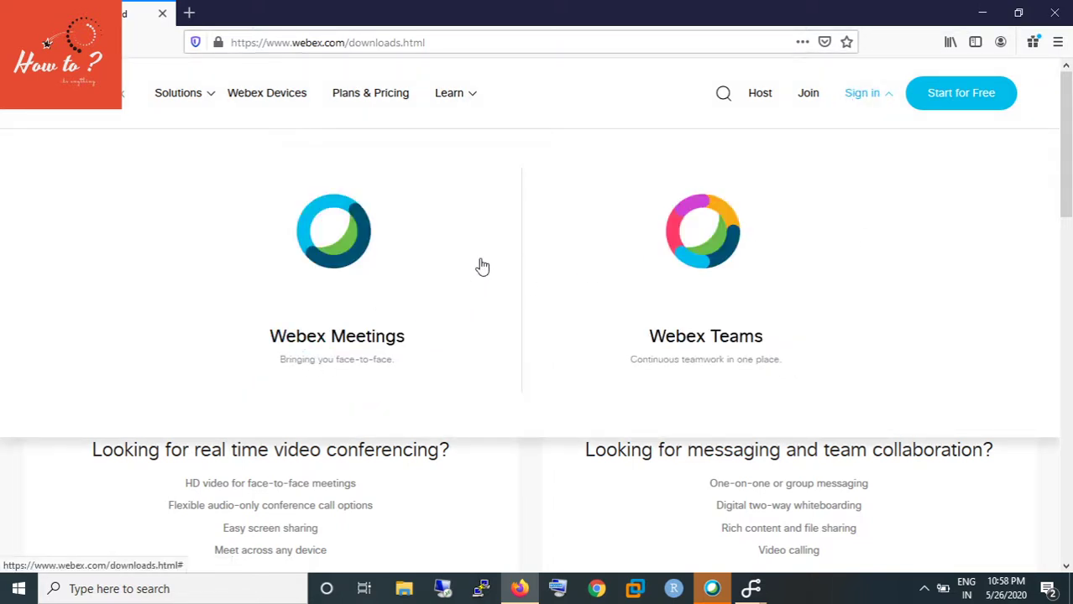
click(877, 102)
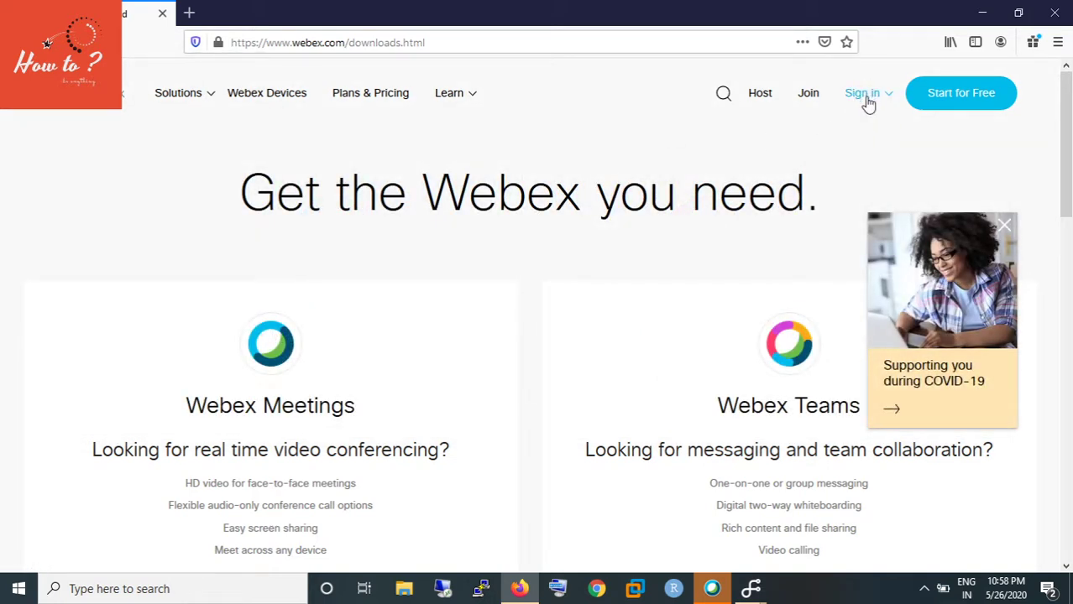
click(868, 102)
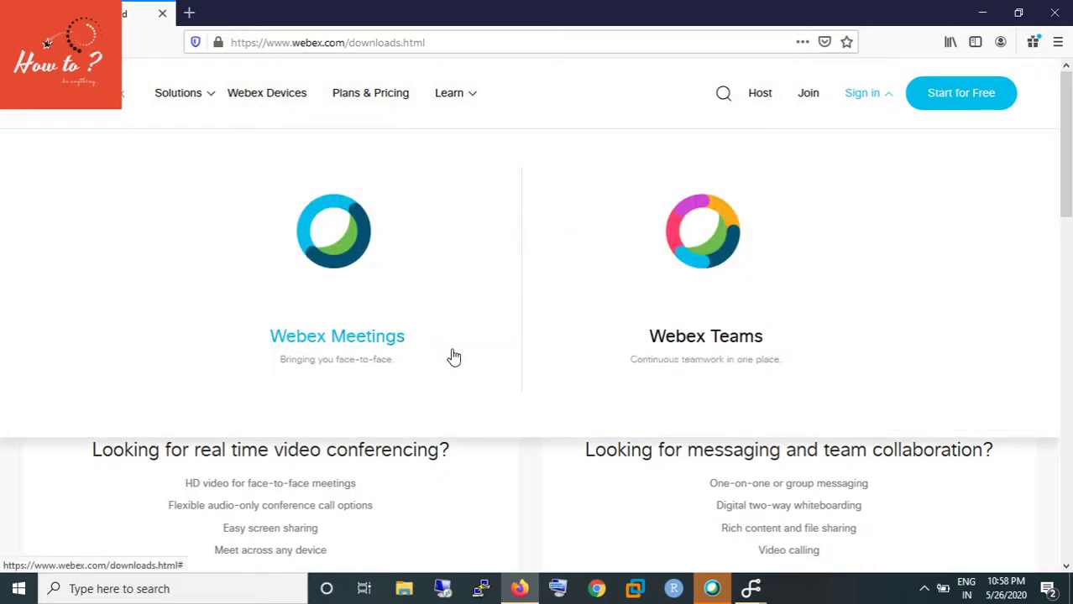
click(373, 344)
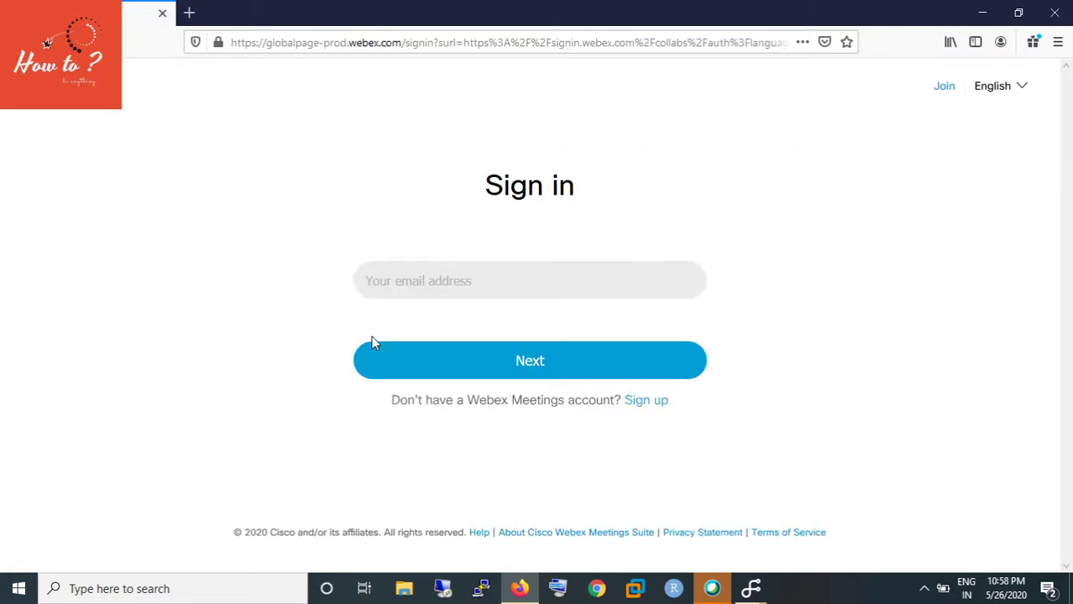
click(397, 291)
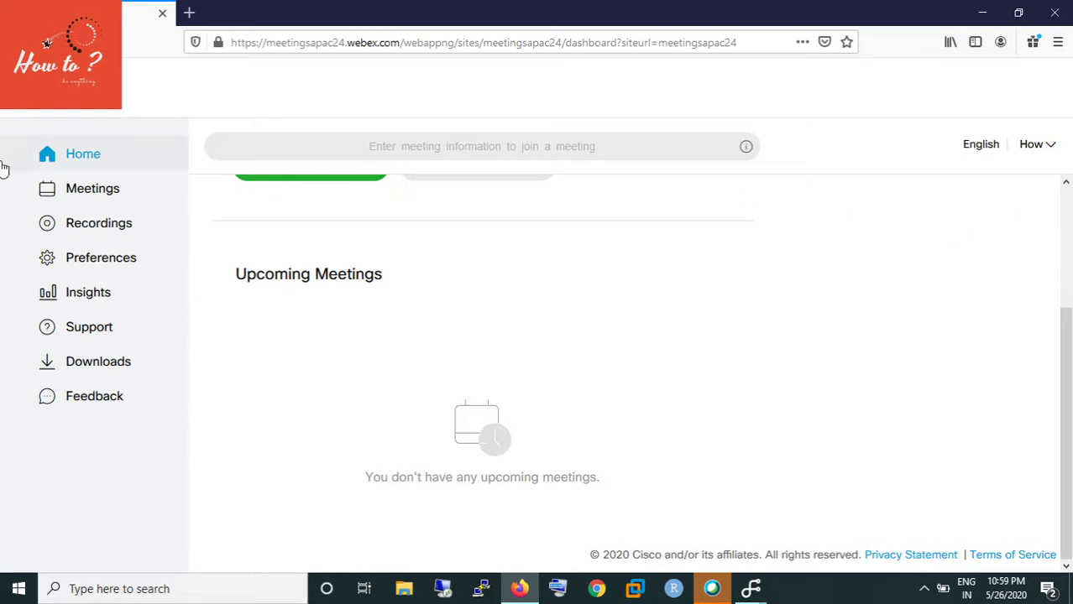
Look through the account's home, meetings and recordings pages
click(74, 157)
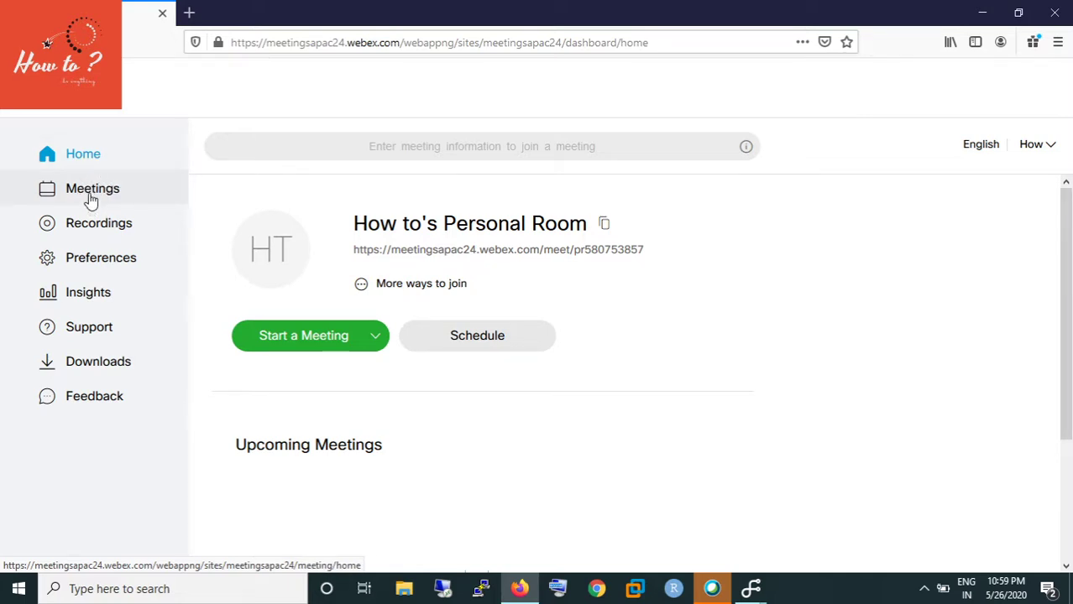
click(92, 199)
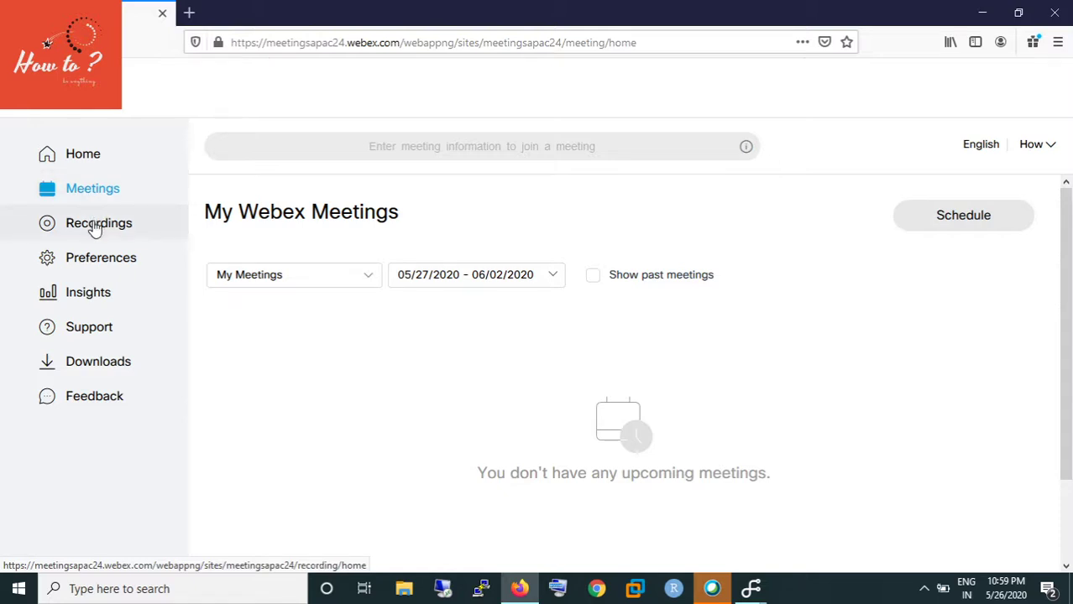
click(95, 225)
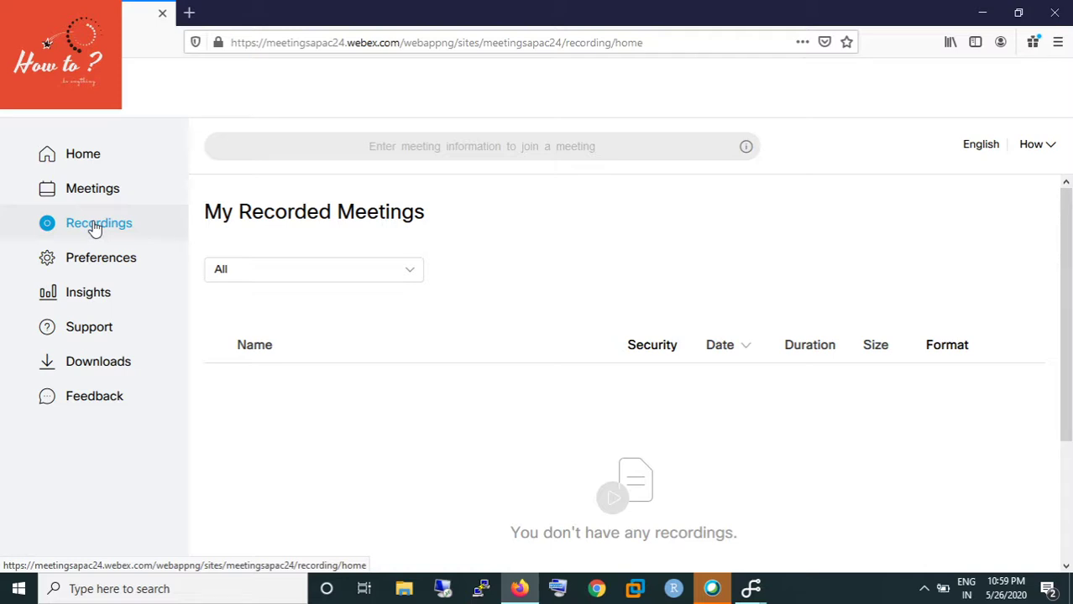
Review the General, My Personal Room, Audio and Video, Scheduling and Recording preferences, and the Insights page
click(104, 265)
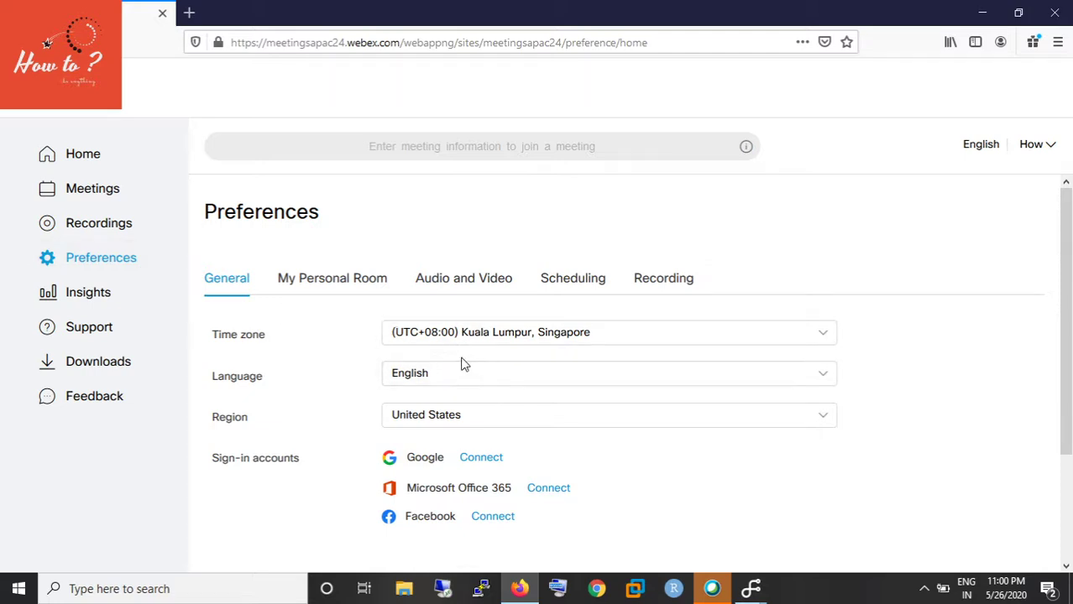
click(358, 287)
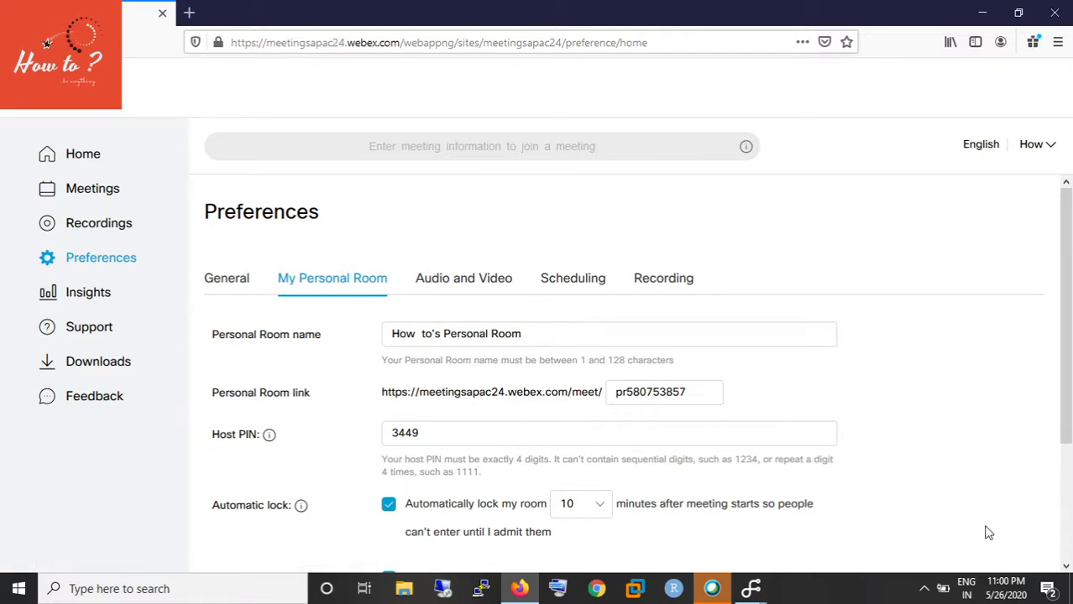
scroll(1068, 567, down, 3)
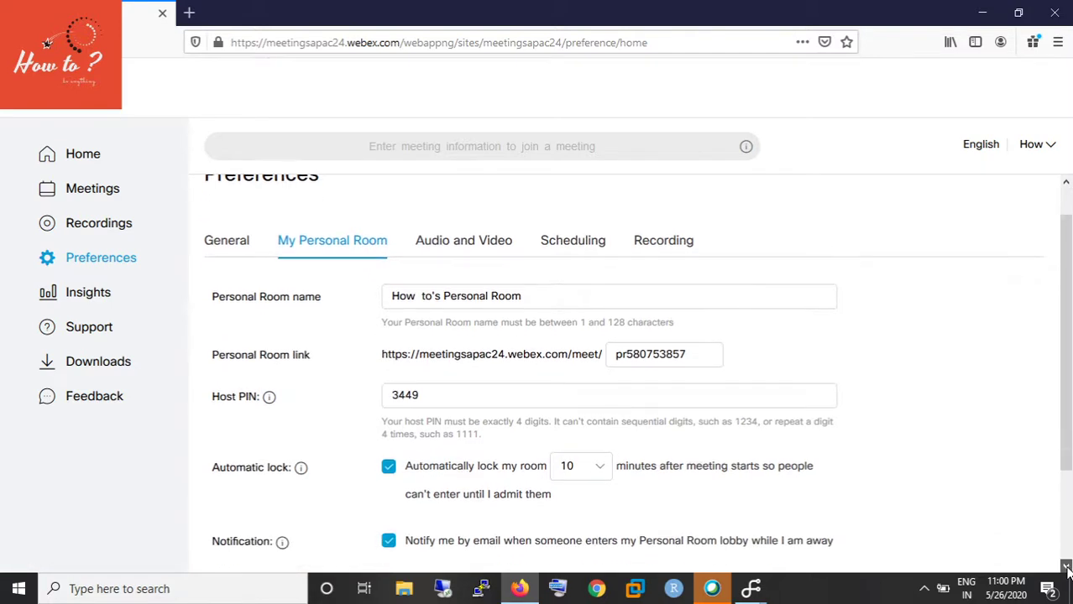
click(1066, 568)
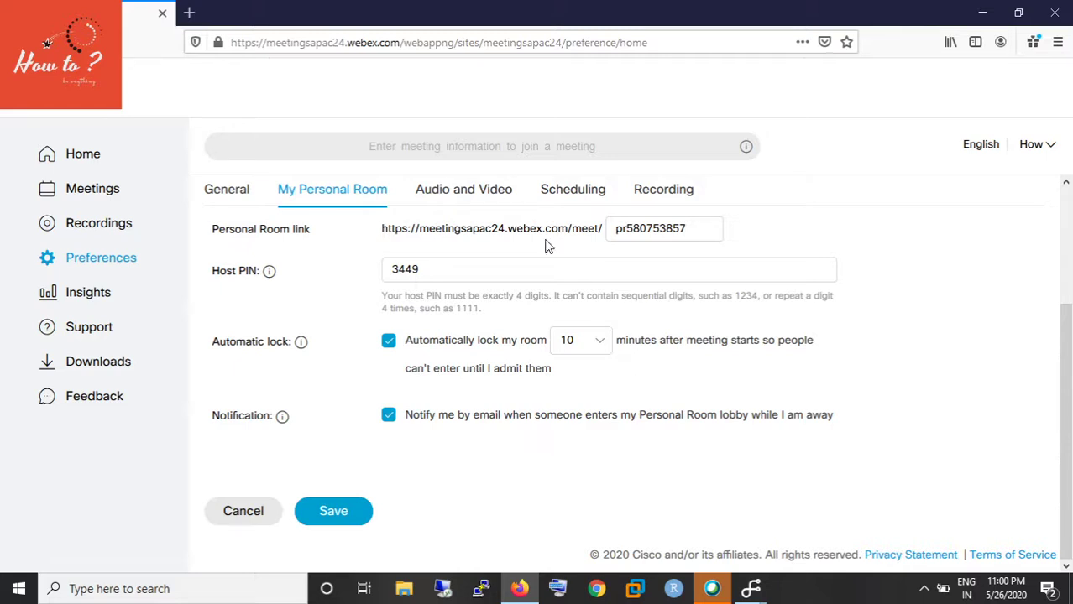
click(478, 196)
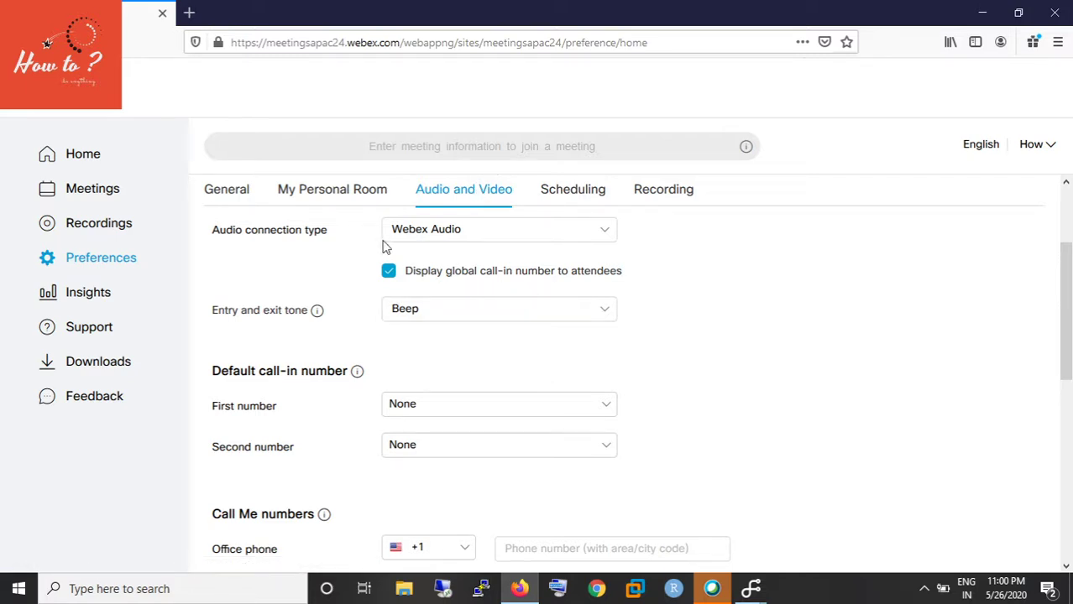
click(591, 195)
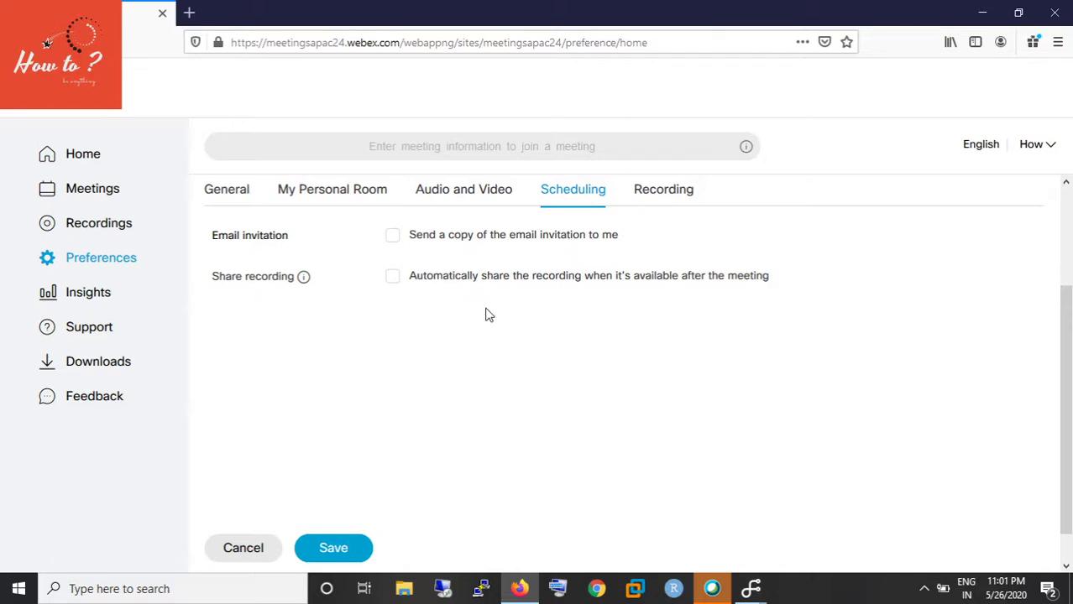
click(663, 189)
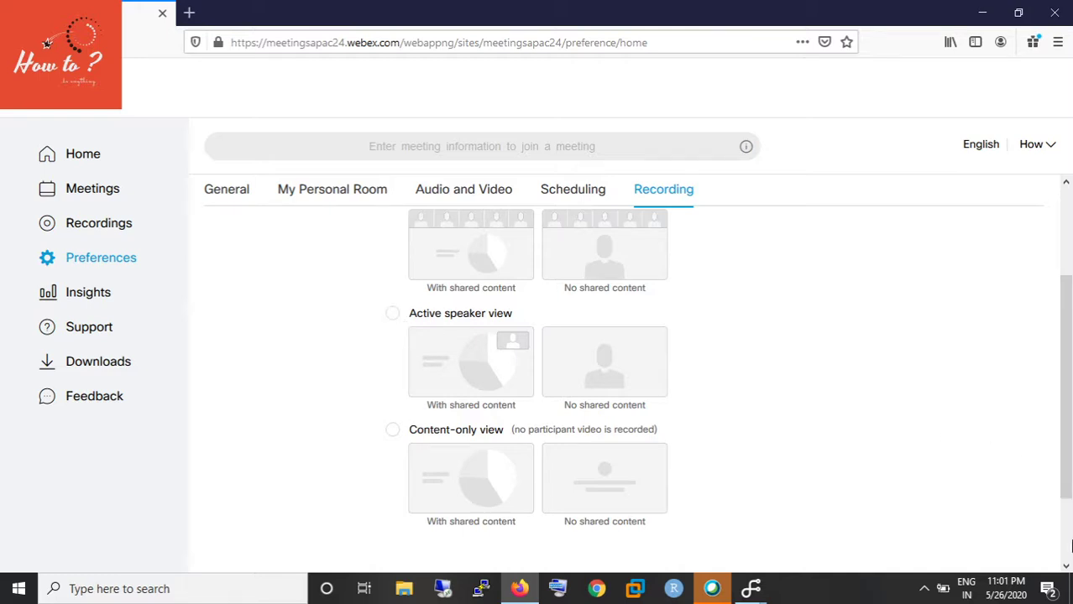
scroll(638, 390, down, 3)
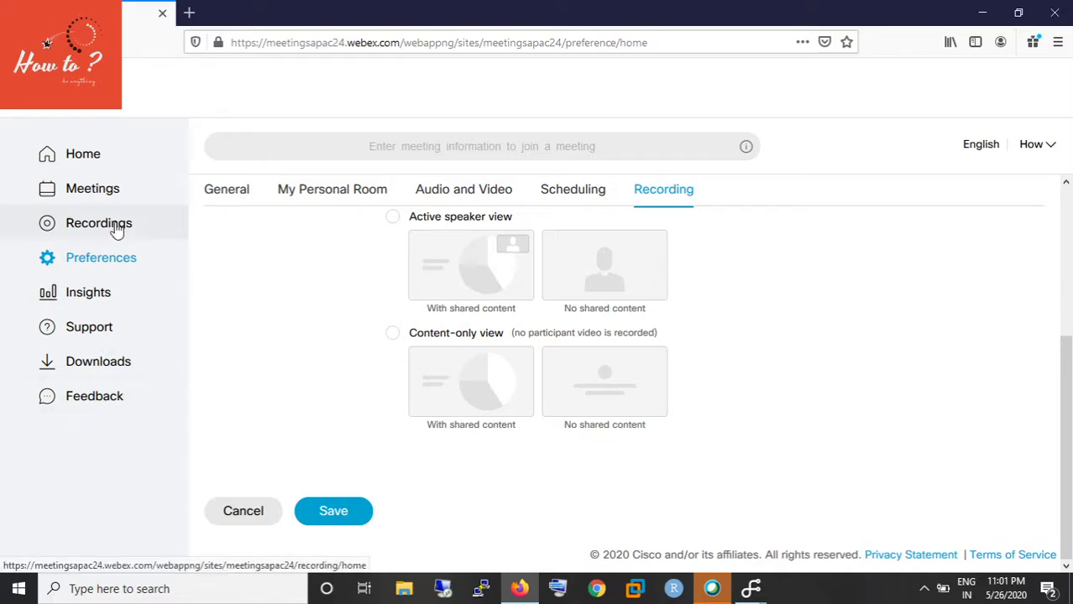
click(89, 294)
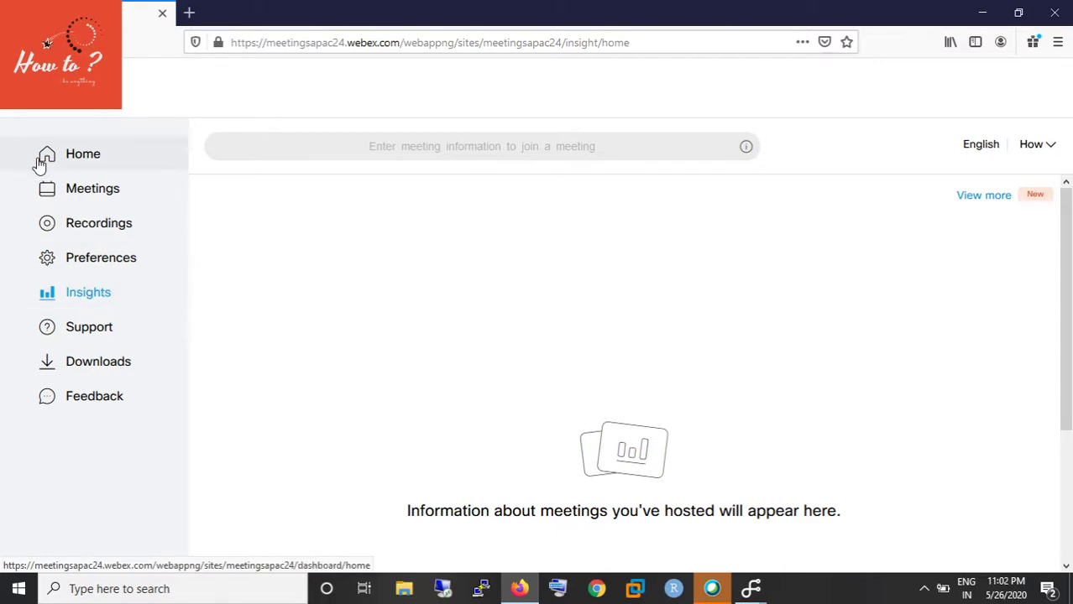
Start a meeting in the personal room from the home page and maximize the meeting window
click(80, 160)
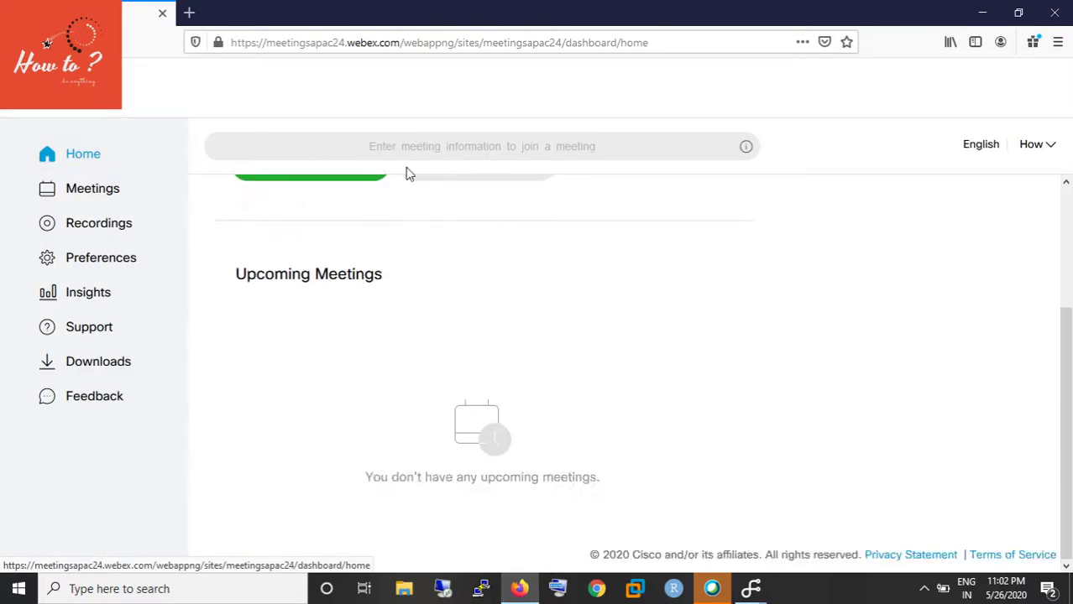
click(1066, 185)
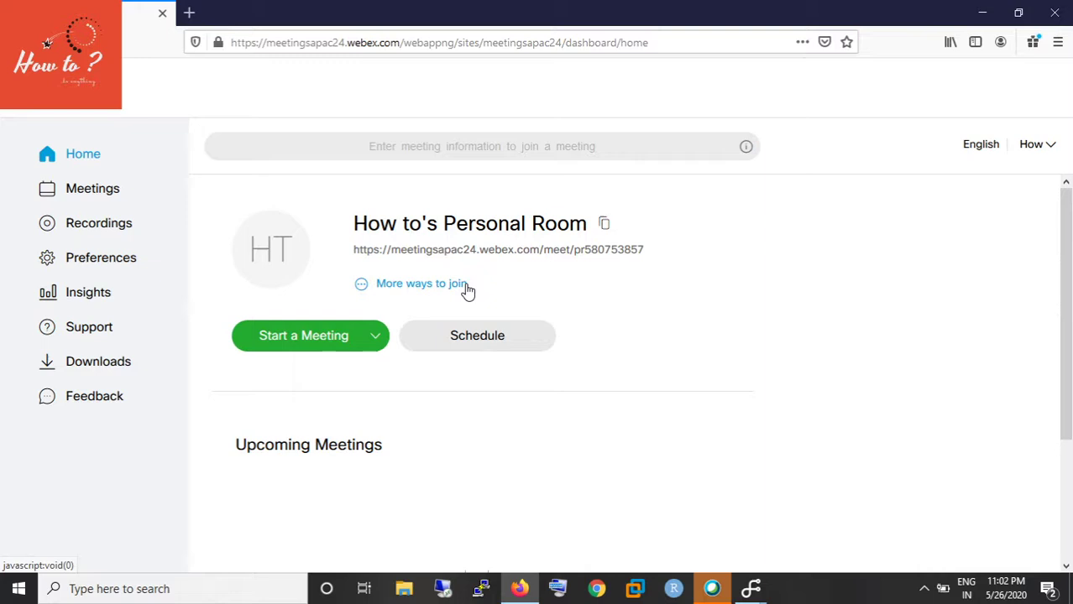
click(323, 344)
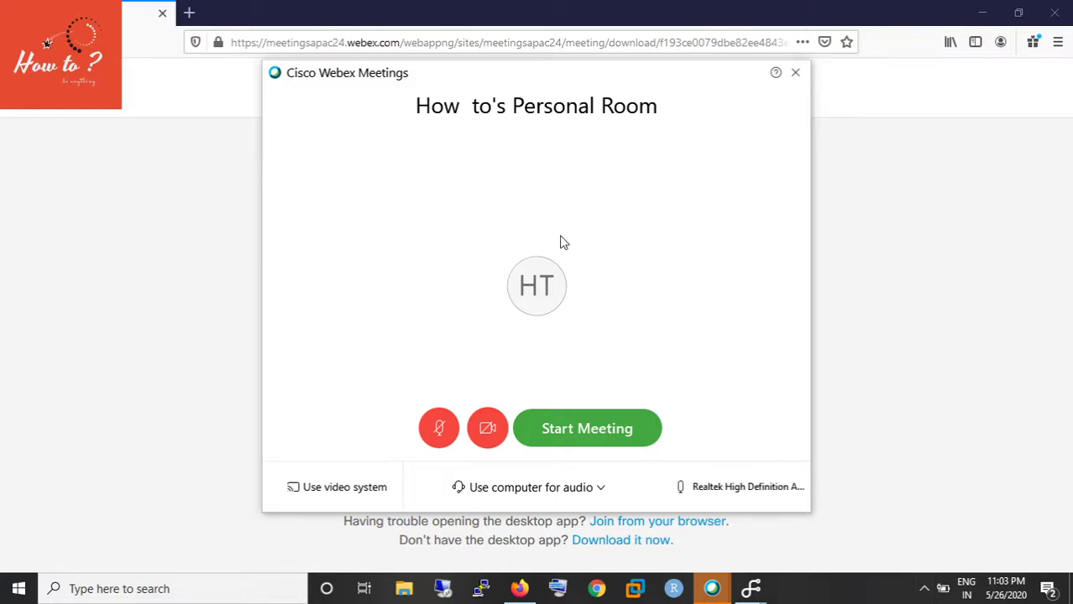
click(602, 429)
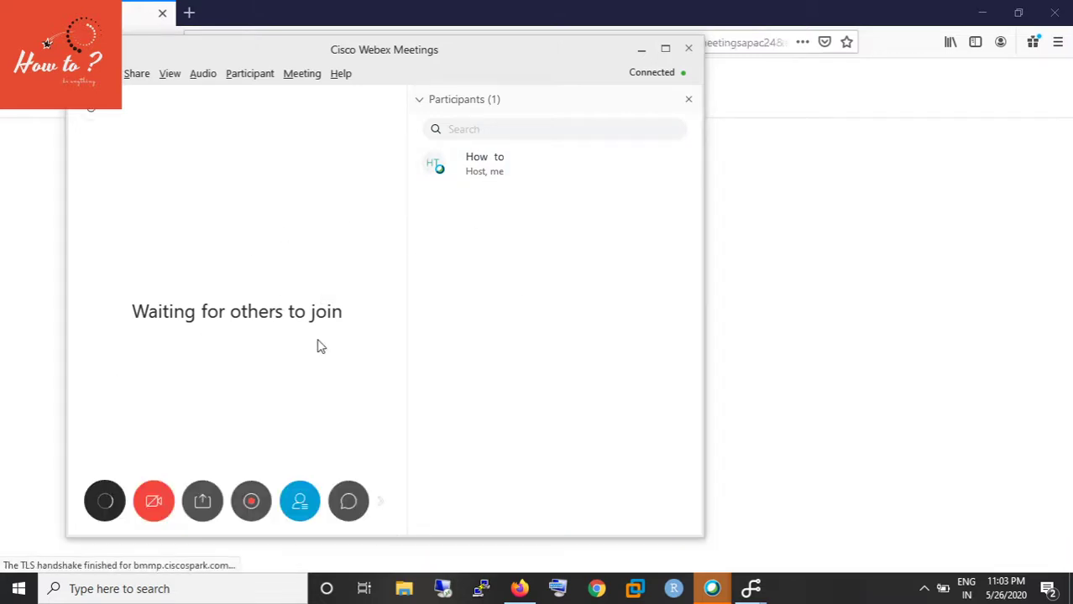
click(664, 48)
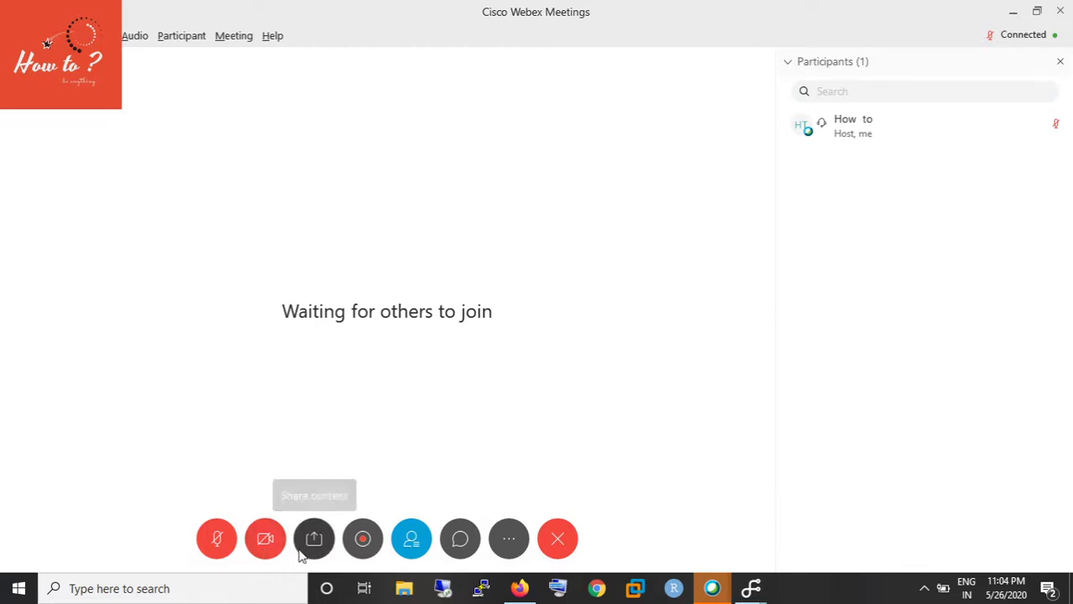
Open the meeting's recording save dialog and cancel it, and hide and reshow the participants list
click(363, 546)
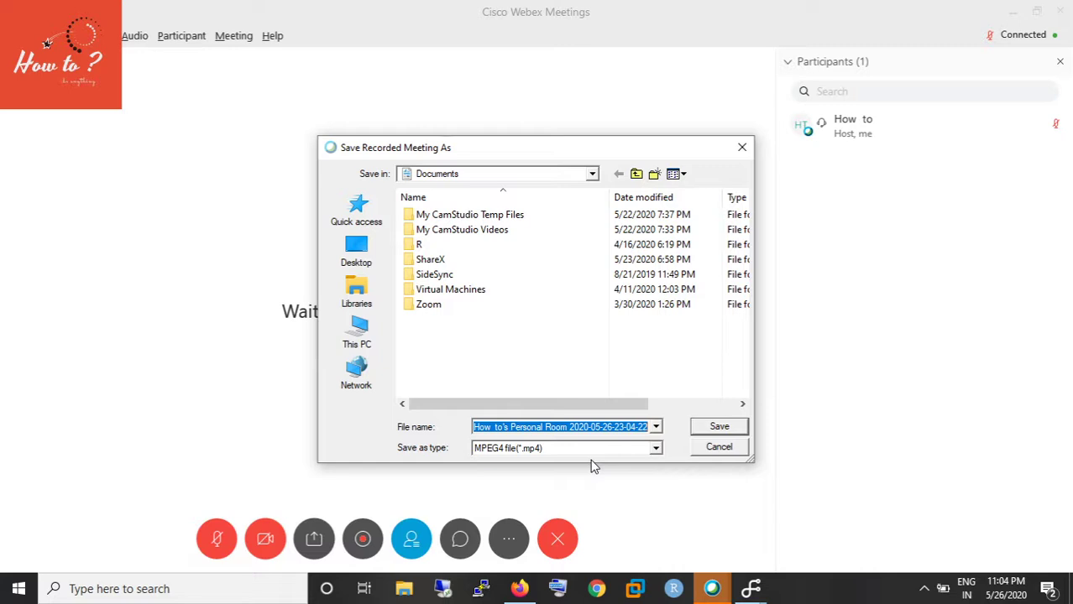
click(718, 447)
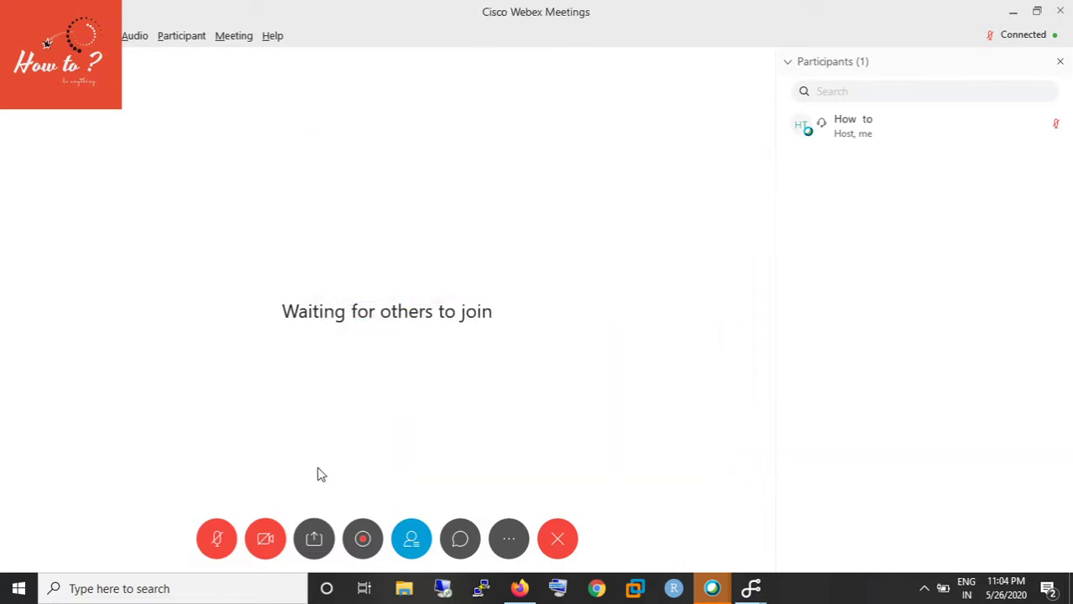
click(413, 544)
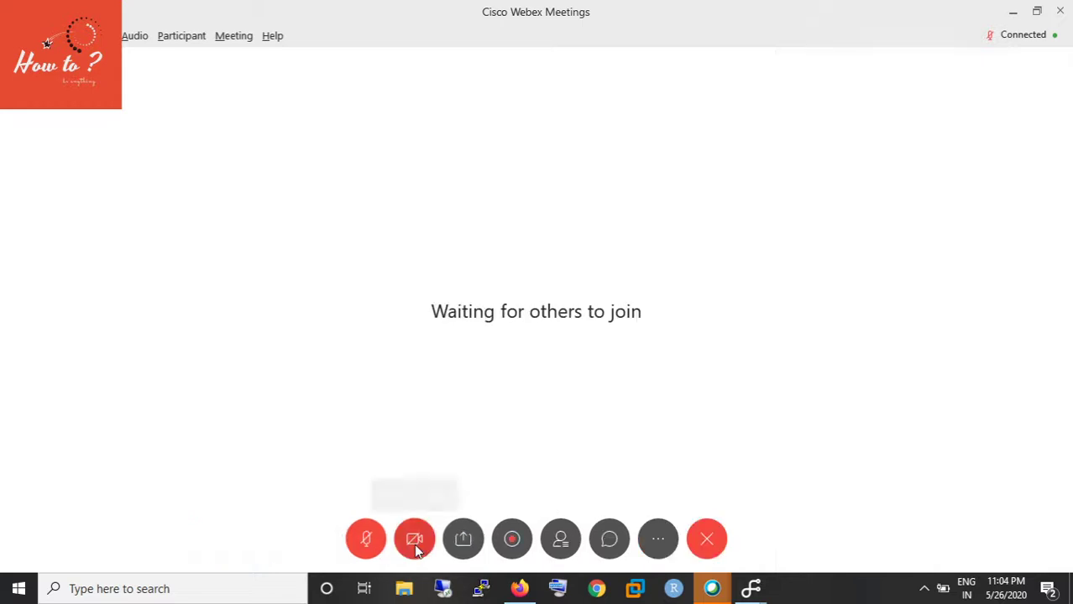
click(568, 547)
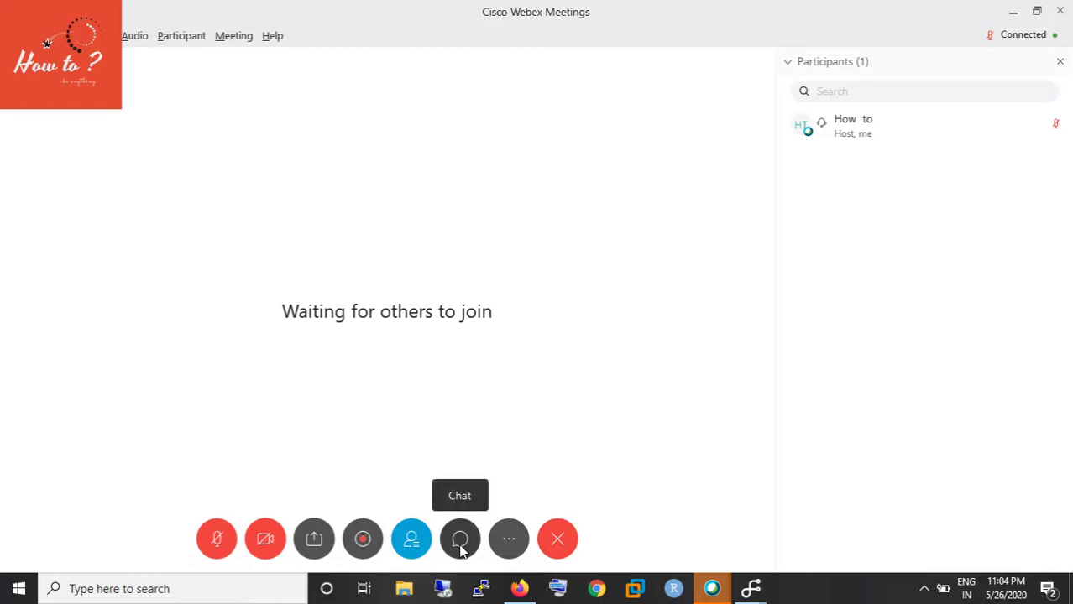
Check the meeting's speaker, microphone and camera settings, including the available microphone choices, and close them
click(508, 550)
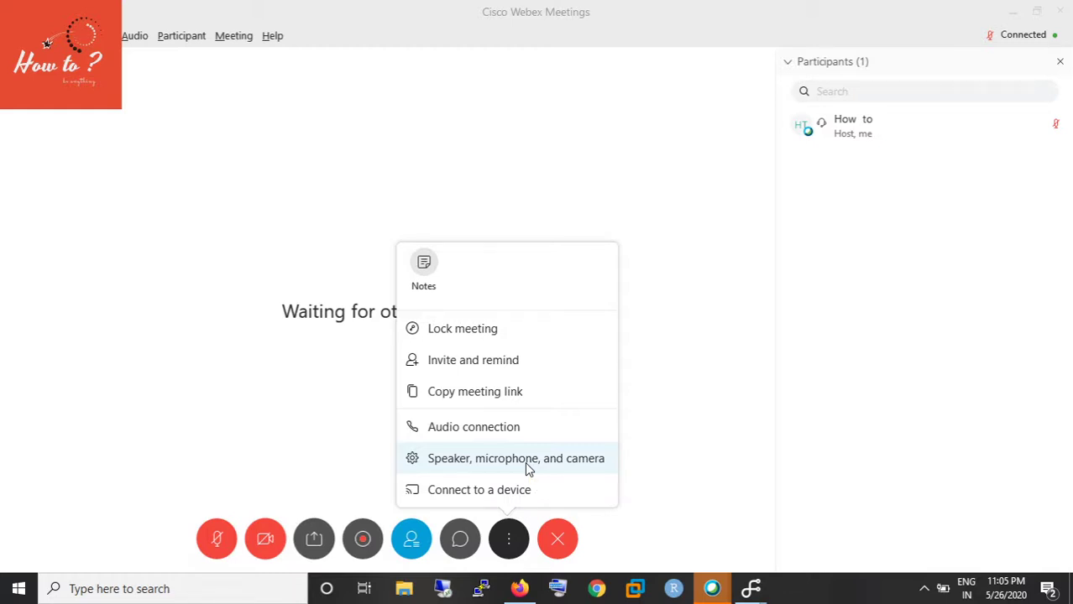
click(527, 461)
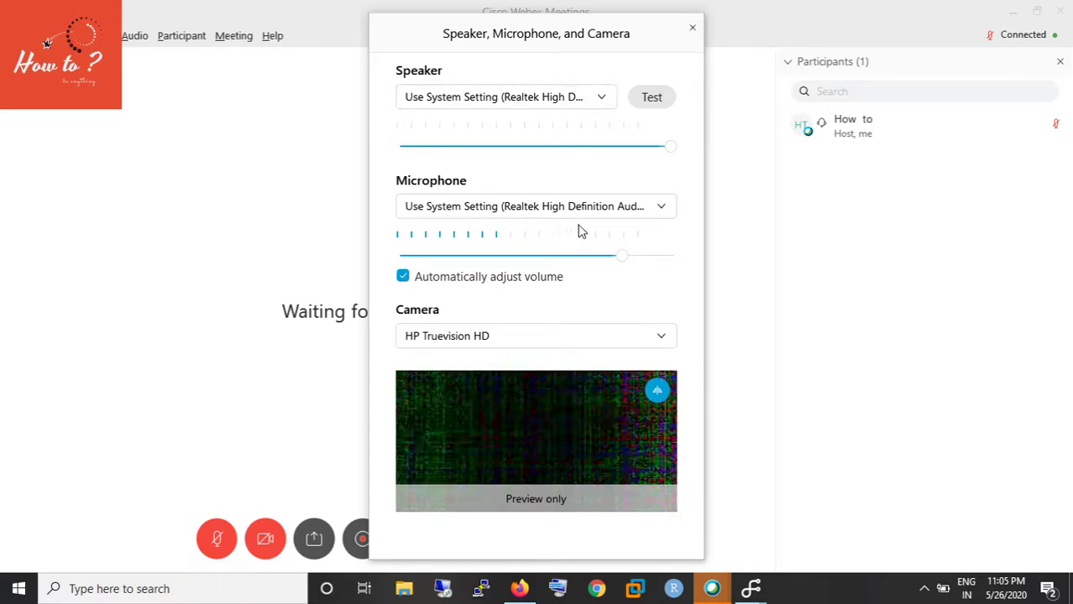
click(661, 210)
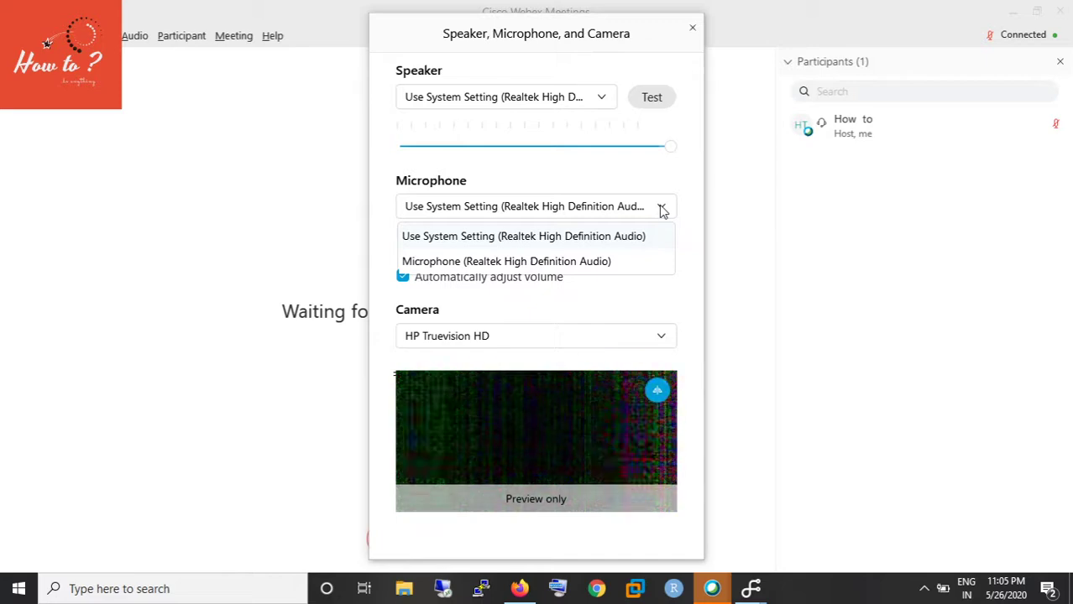
click(687, 304)
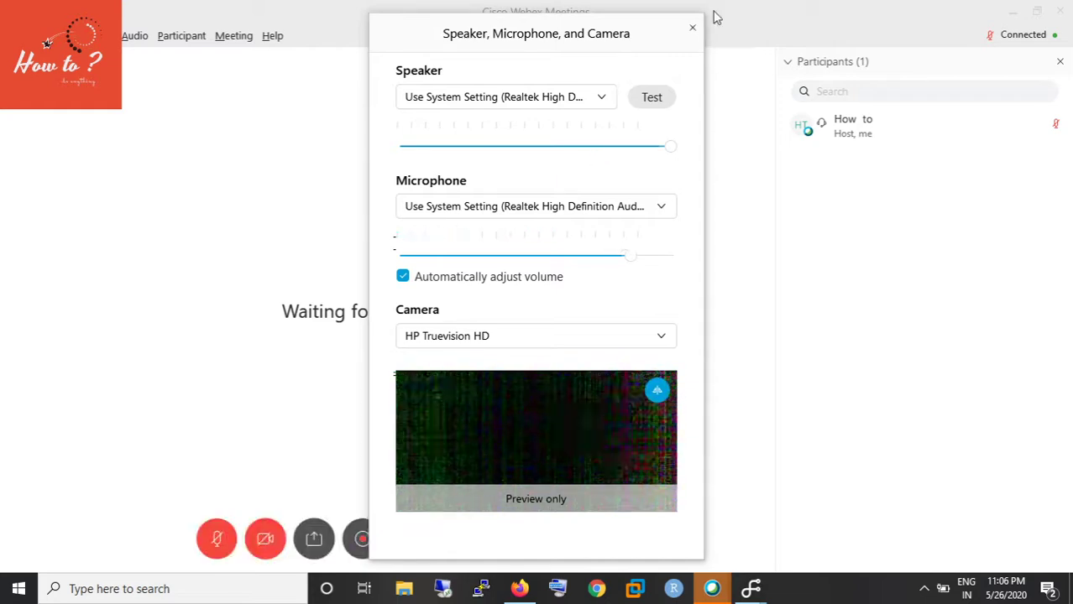
click(693, 31)
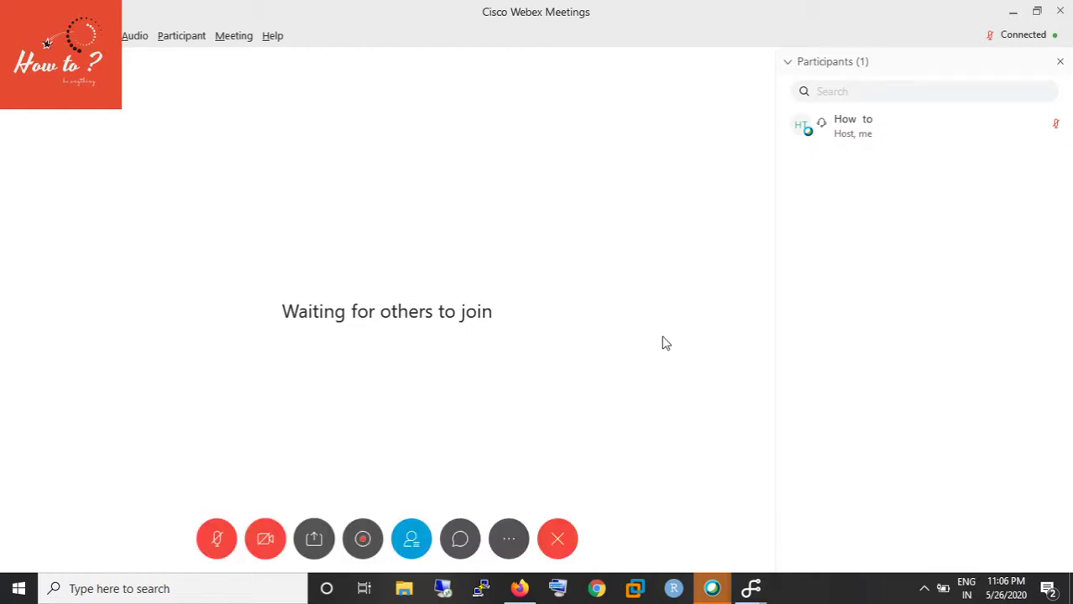
Switch to the Samsung Flow phone mirror and move its window to the opposite side of the screen
mouse_move(758, 590)
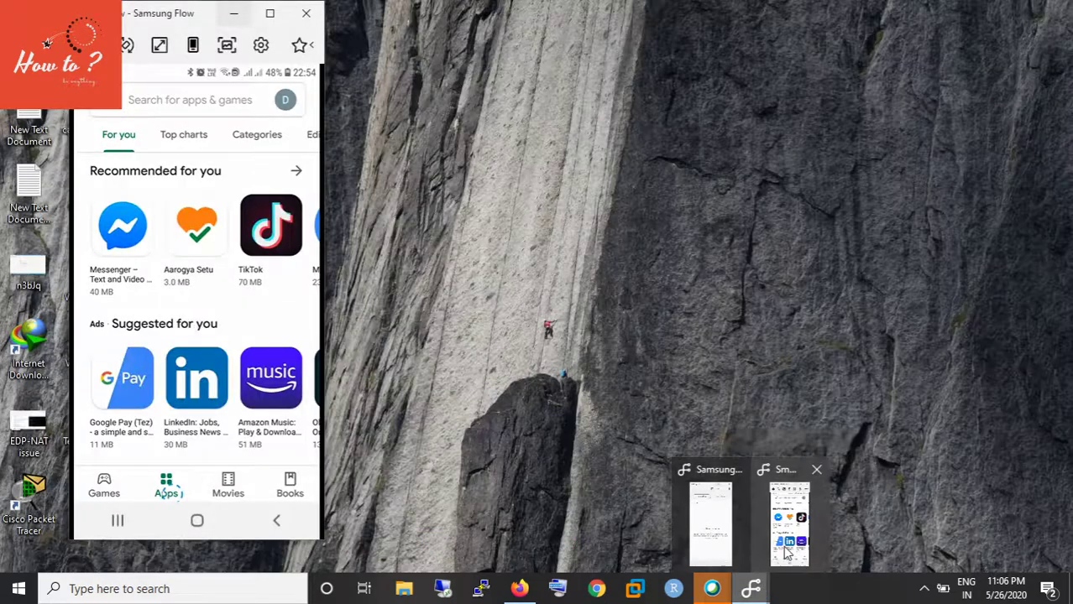
click(787, 551)
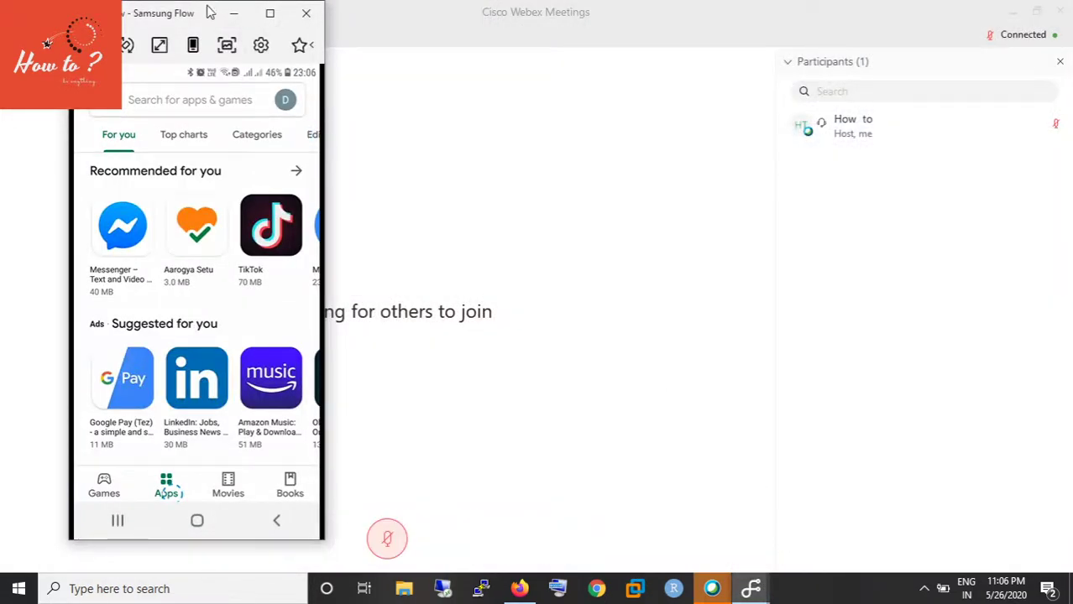
drag(209, 13, 935, 14)
Search the phone's app store for "ci", choose Cisco Webex Meetings and open the installed app
click(905, 104)
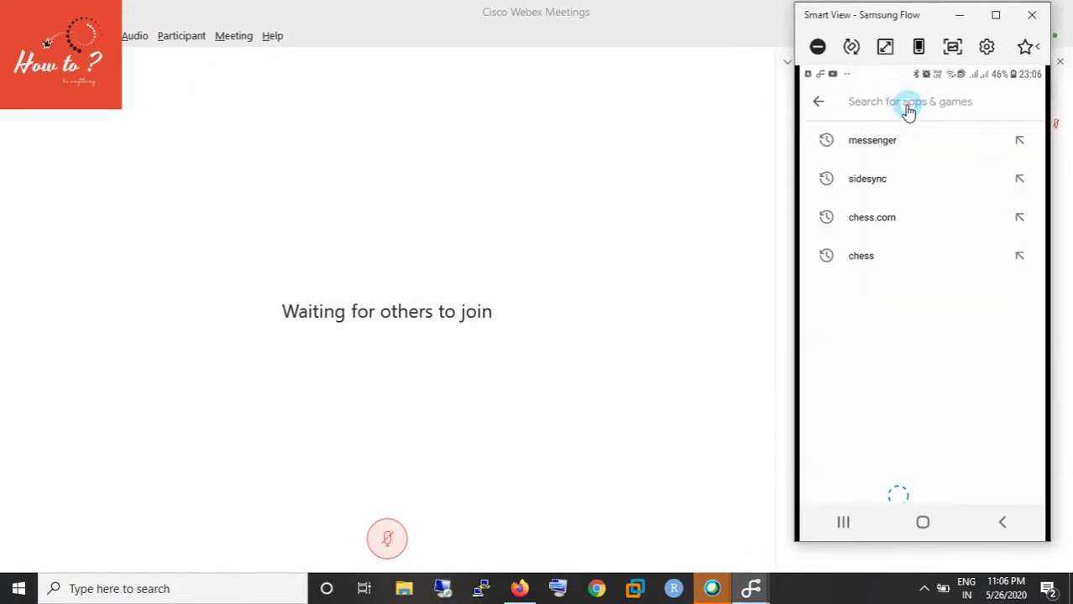
text(ci)
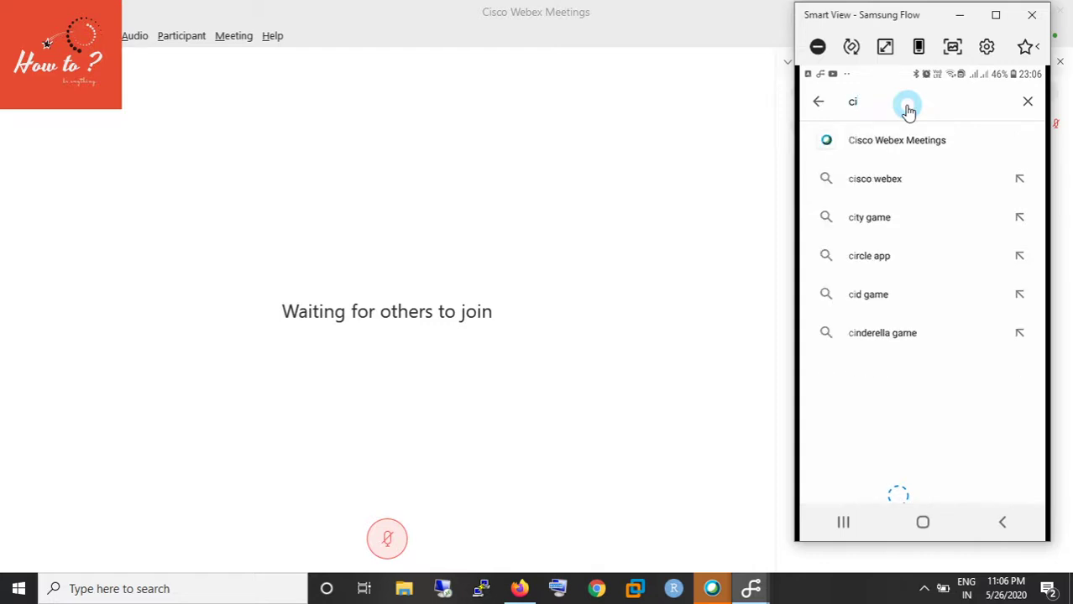
click(912, 156)
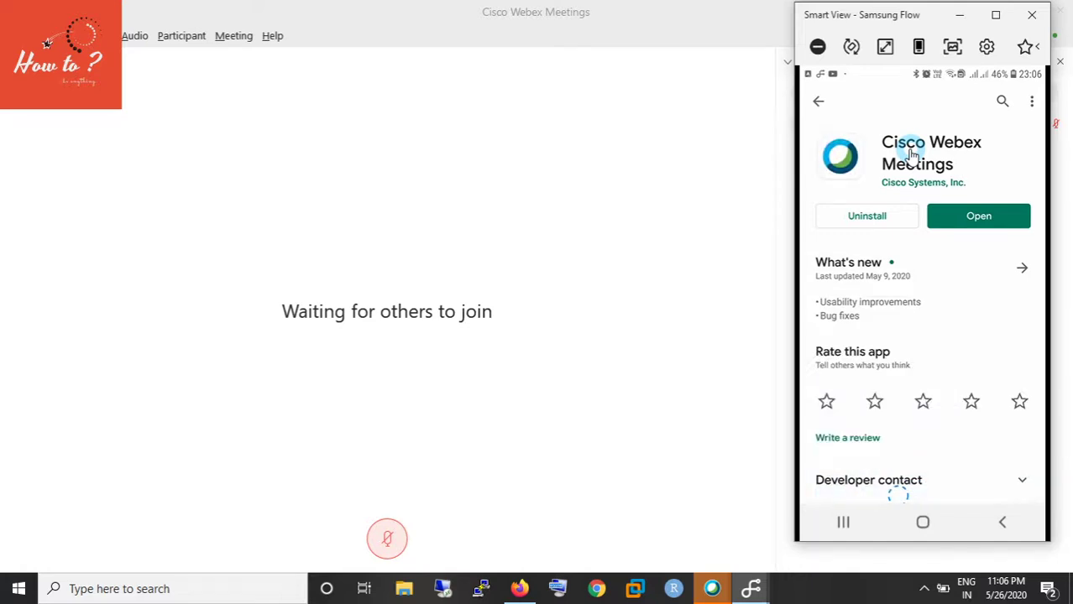
click(954, 218)
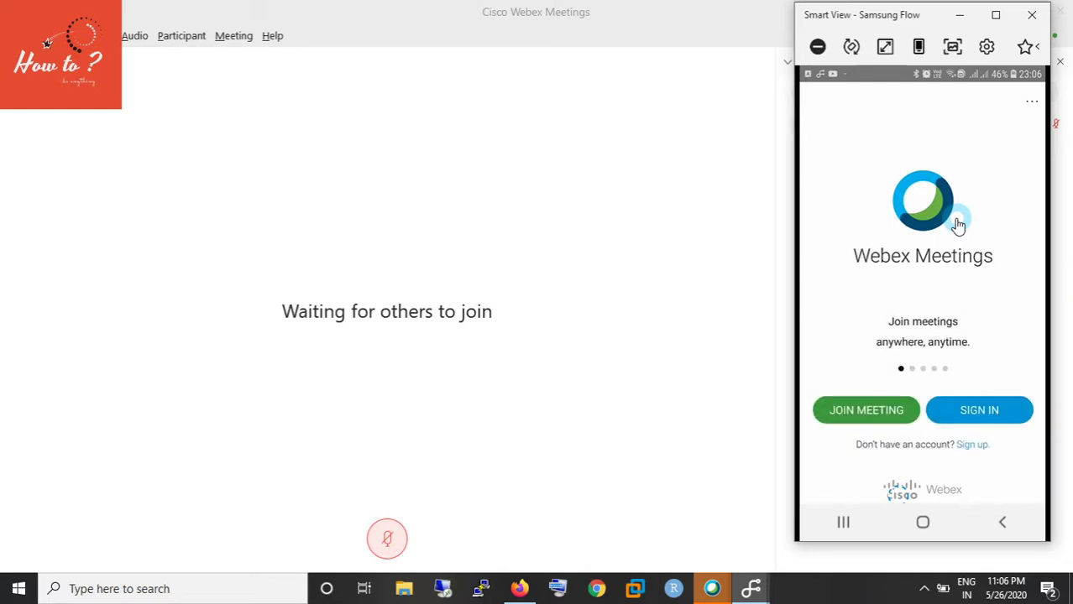
Open the Join Meeting form in the phone's Webex app and replace the display name with test1
drag(959, 225, 839, 419)
click(852, 421)
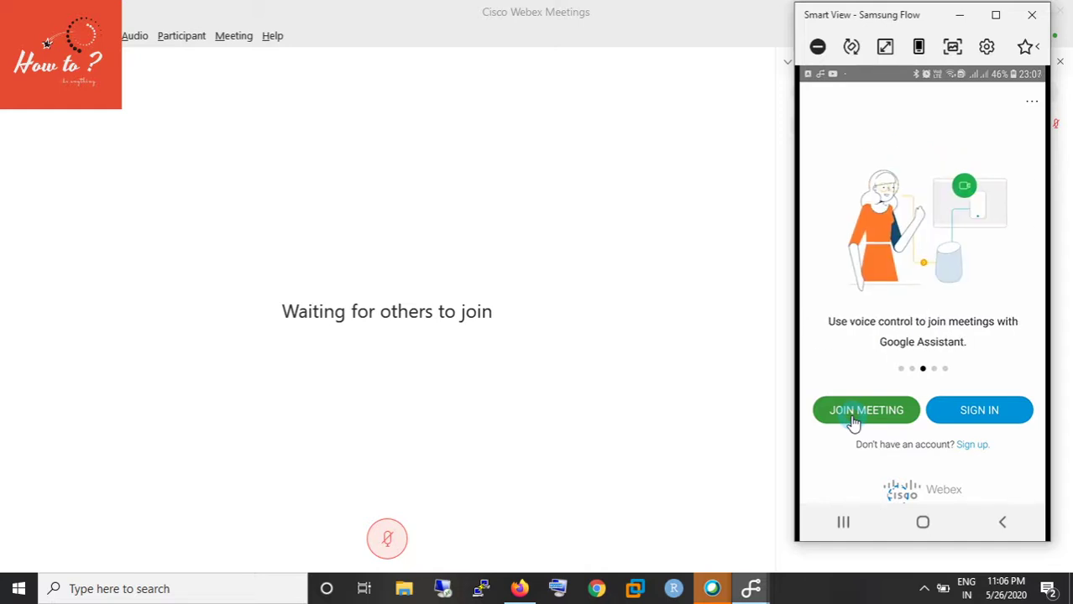
click(852, 422)
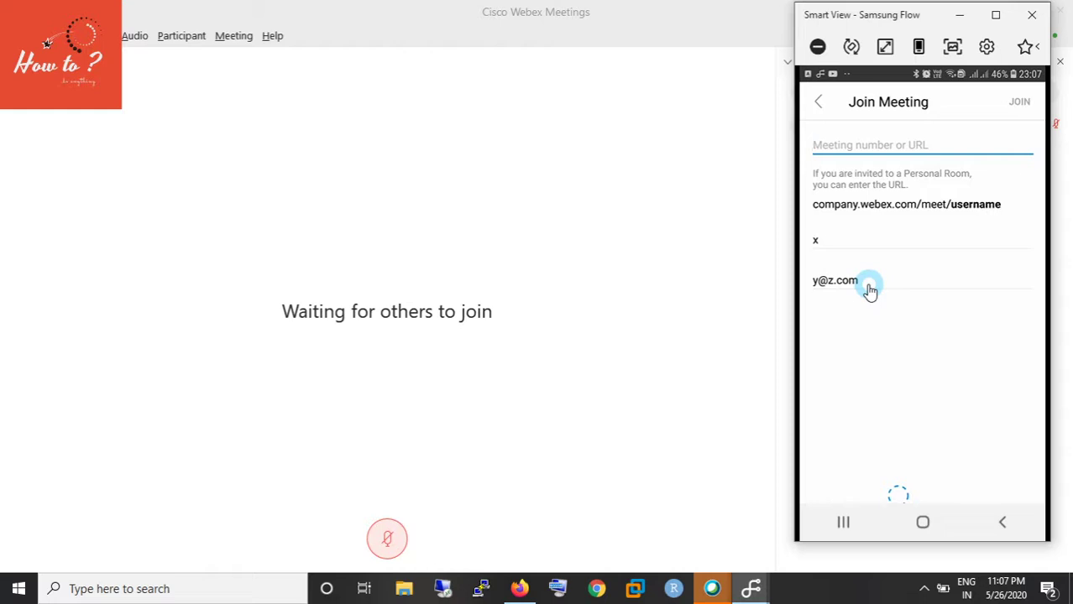
click(856, 243)
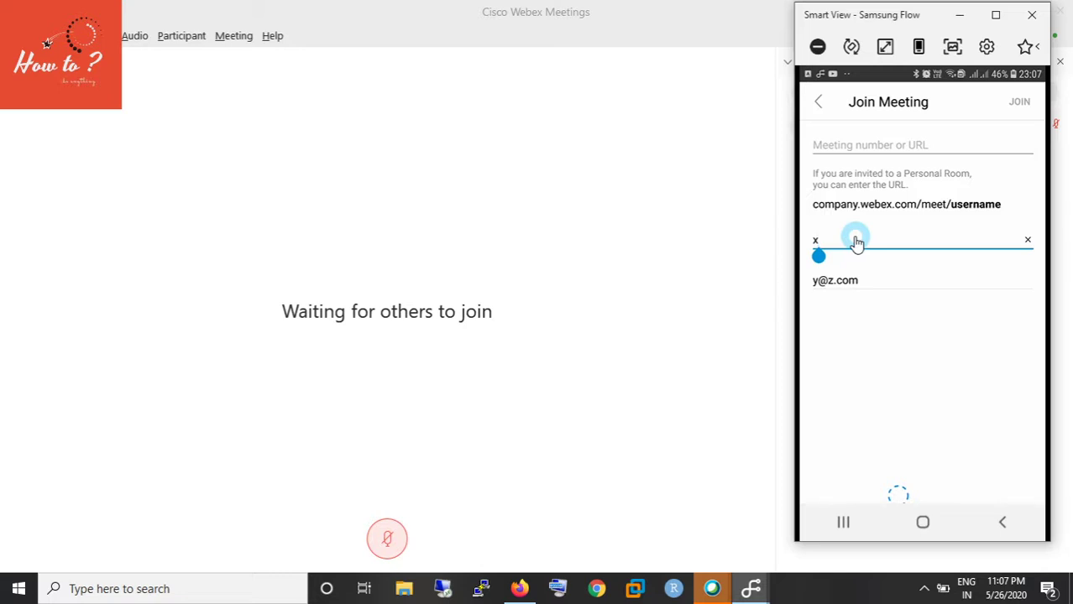
key(BackSpace)
text(test1)
click(856, 243)
Restore the meeting window to a smaller size beside the phone mirror and look up the personal room's meeting number
click(830, 147)
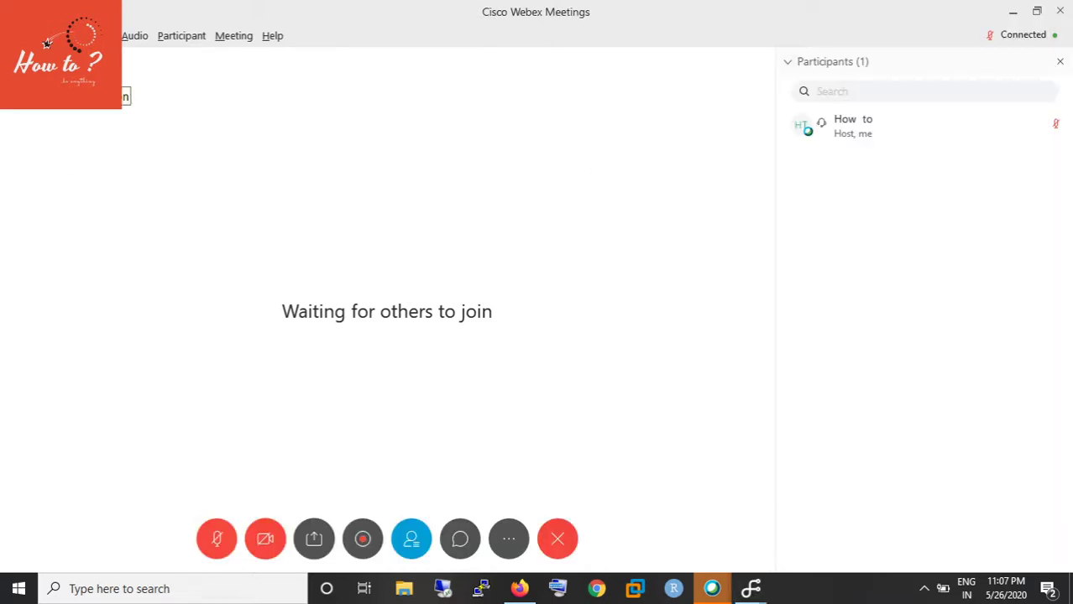
click(24, 69)
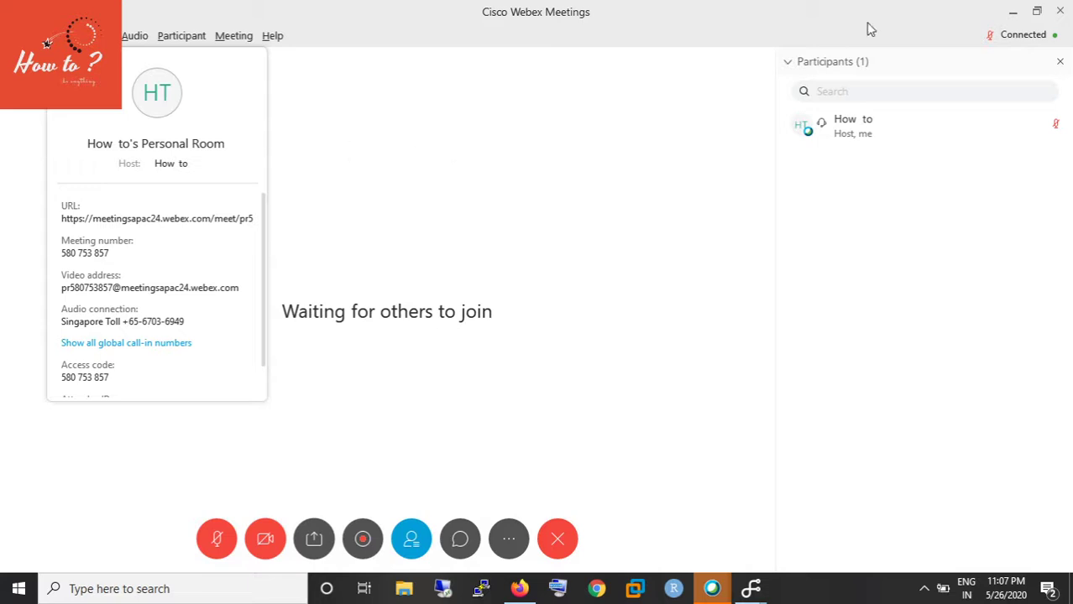
click(1037, 12)
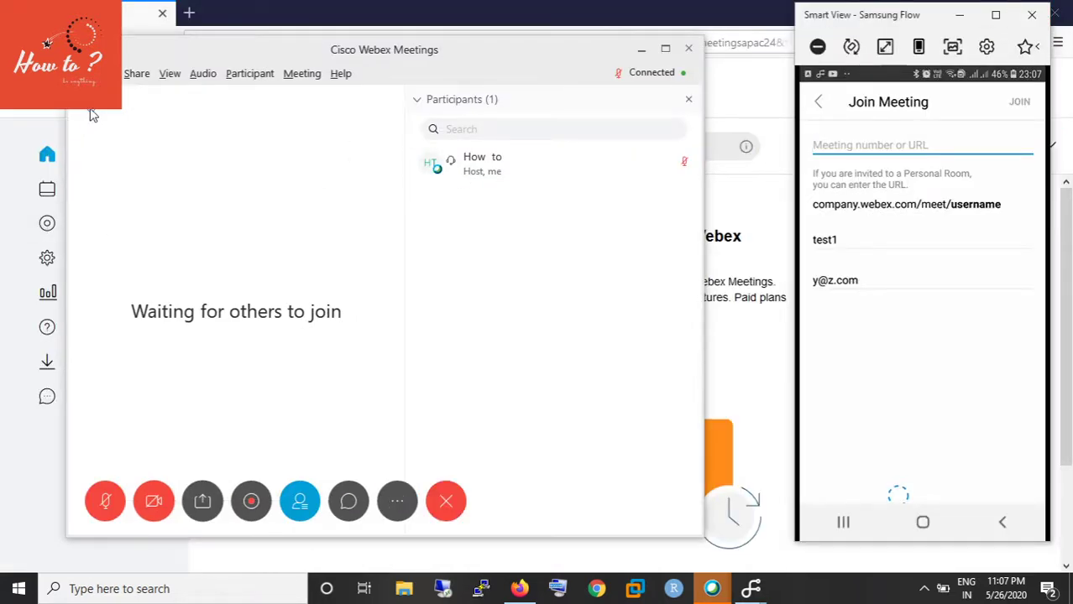
click(92, 115)
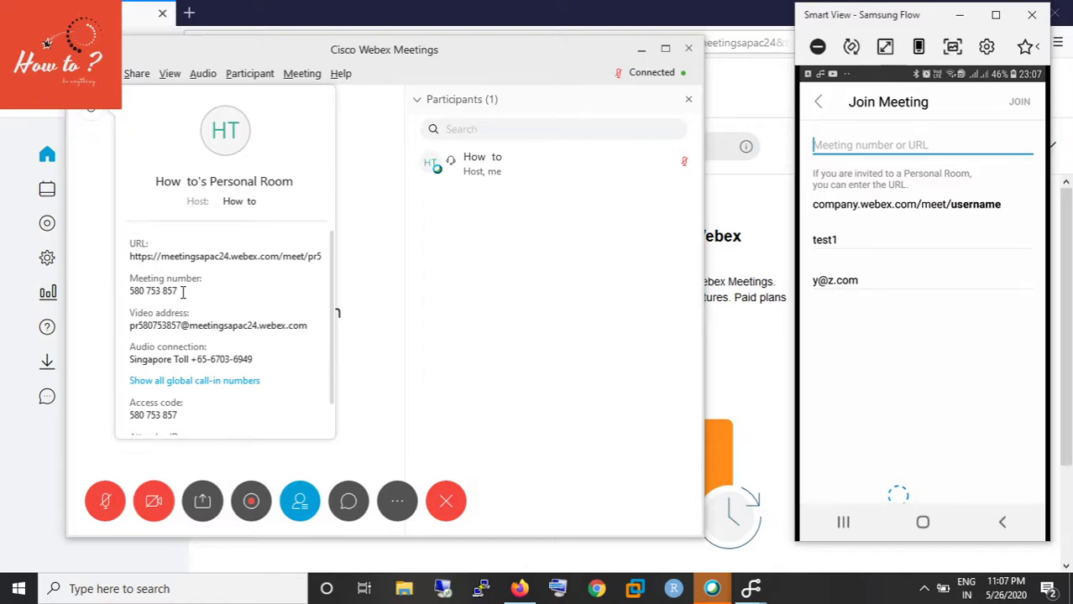
click(854, 108)
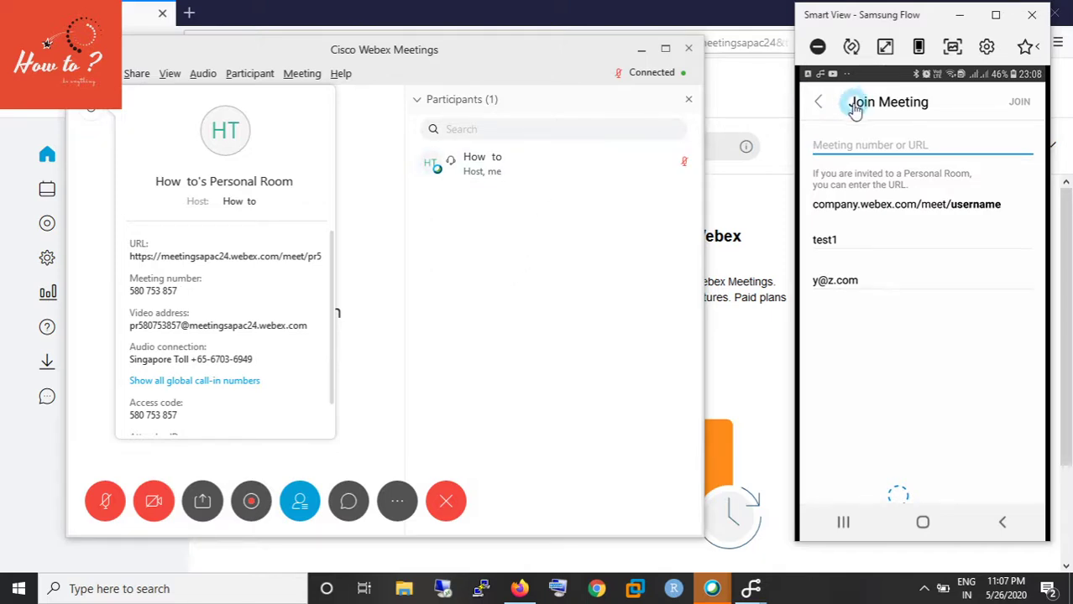
Fill the phone's Join Meeting form with the suggested personal room meeting number and join the meeting
click(838, 146)
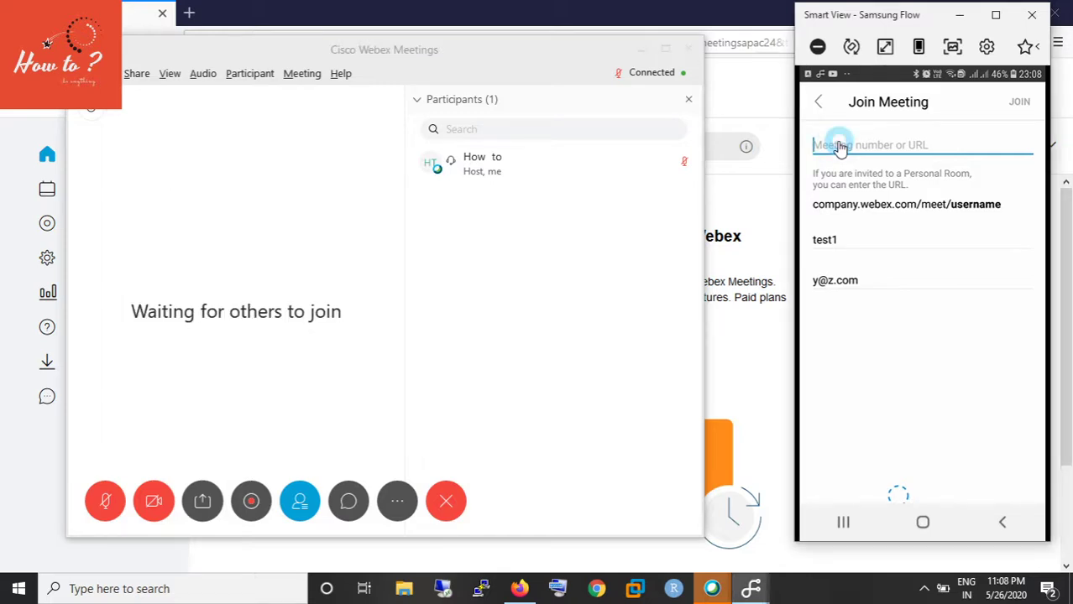
text(580)
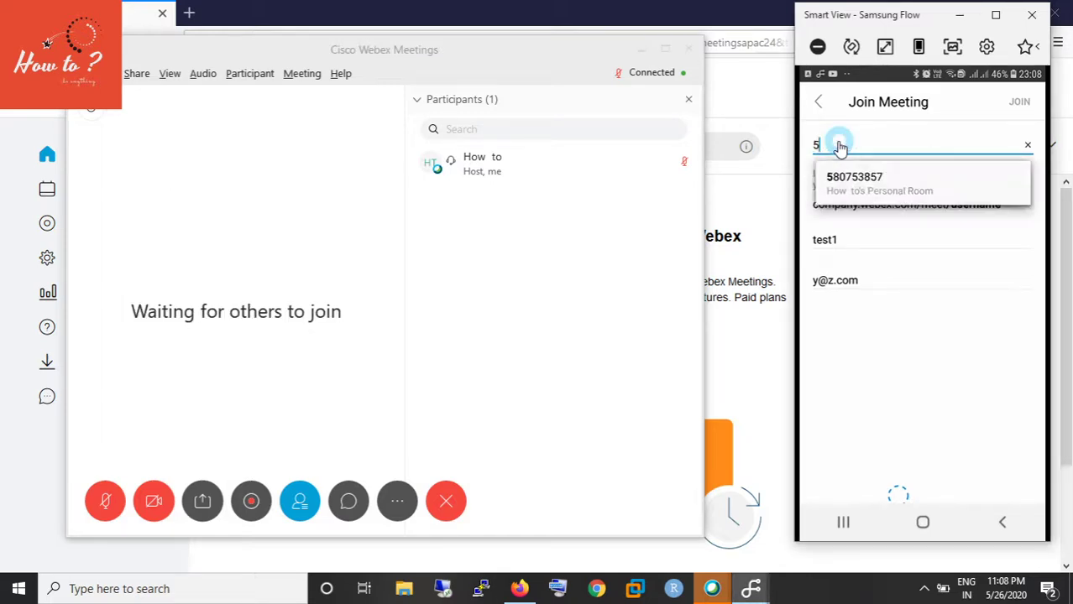
click(842, 178)
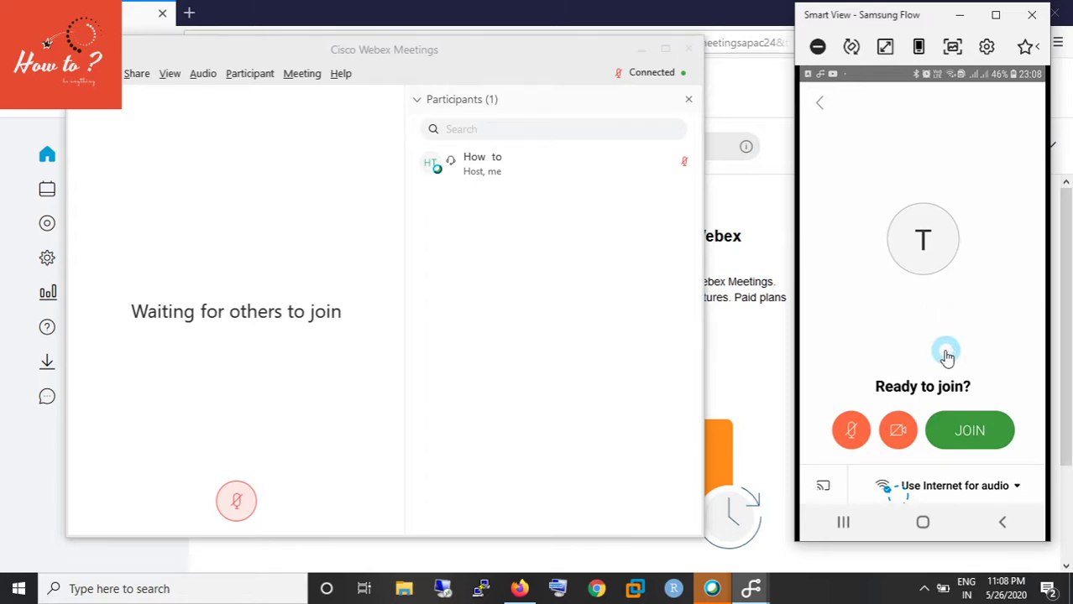
click(985, 441)
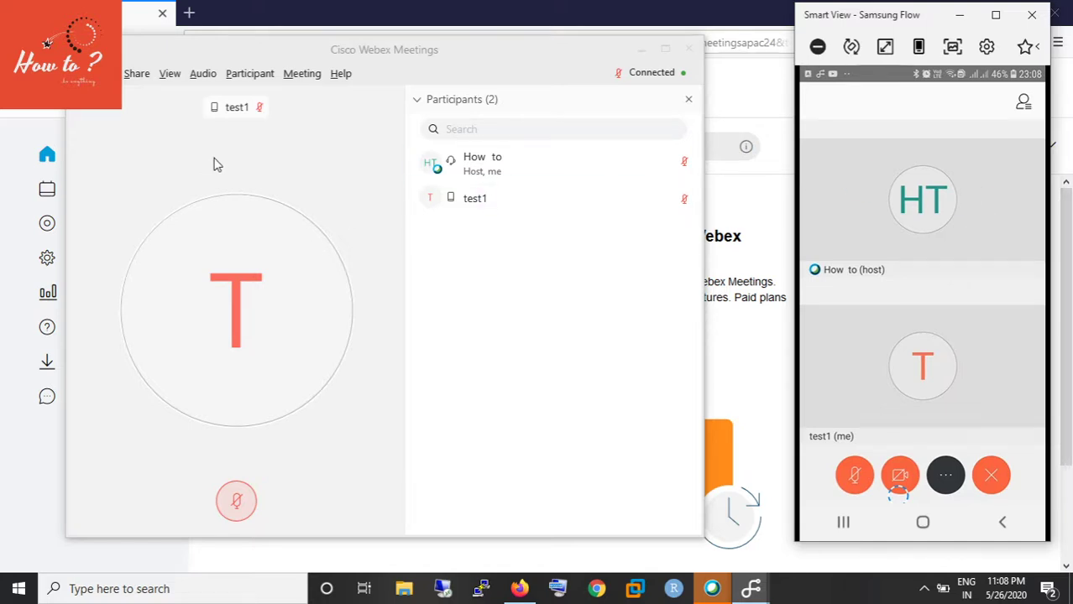
Open the host's meeting chat, set the recipient to test1 and send the message "hello"
click(334, 482)
mouse_move(334, 482)
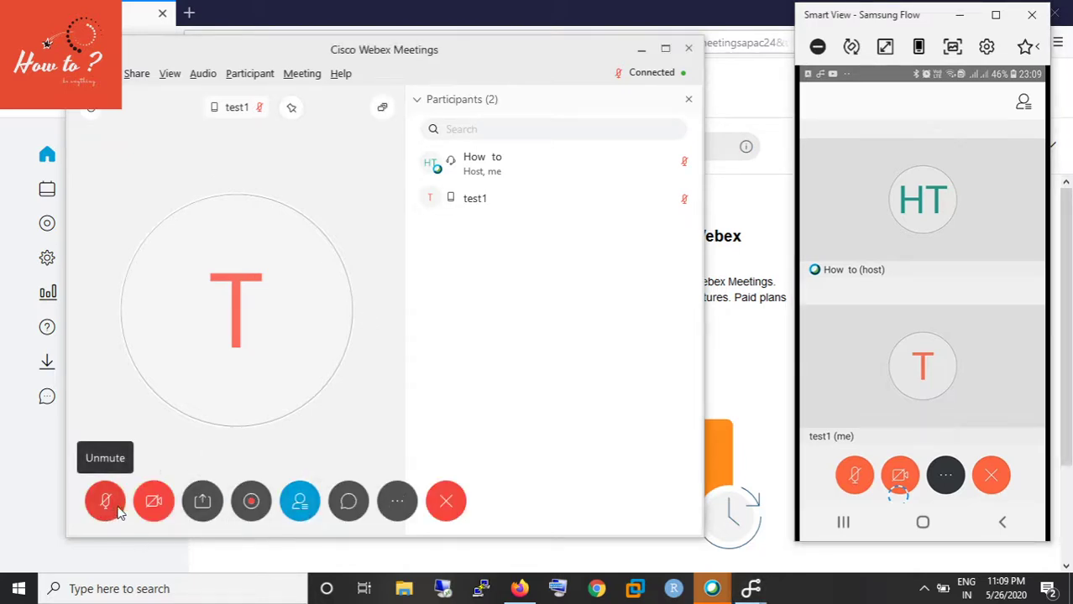
click(351, 504)
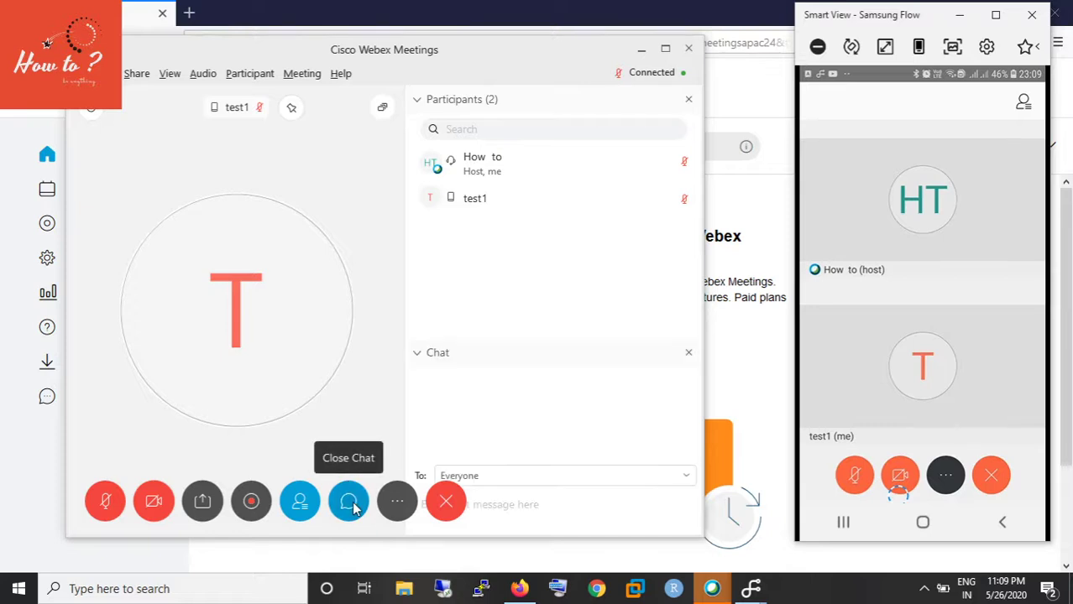
click(495, 476)
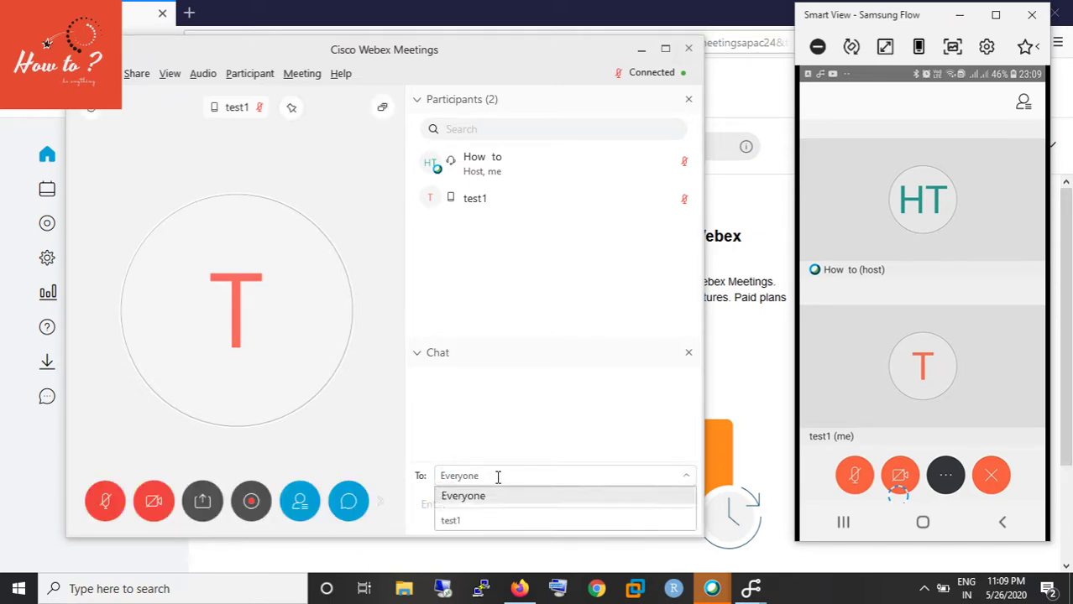
click(484, 519)
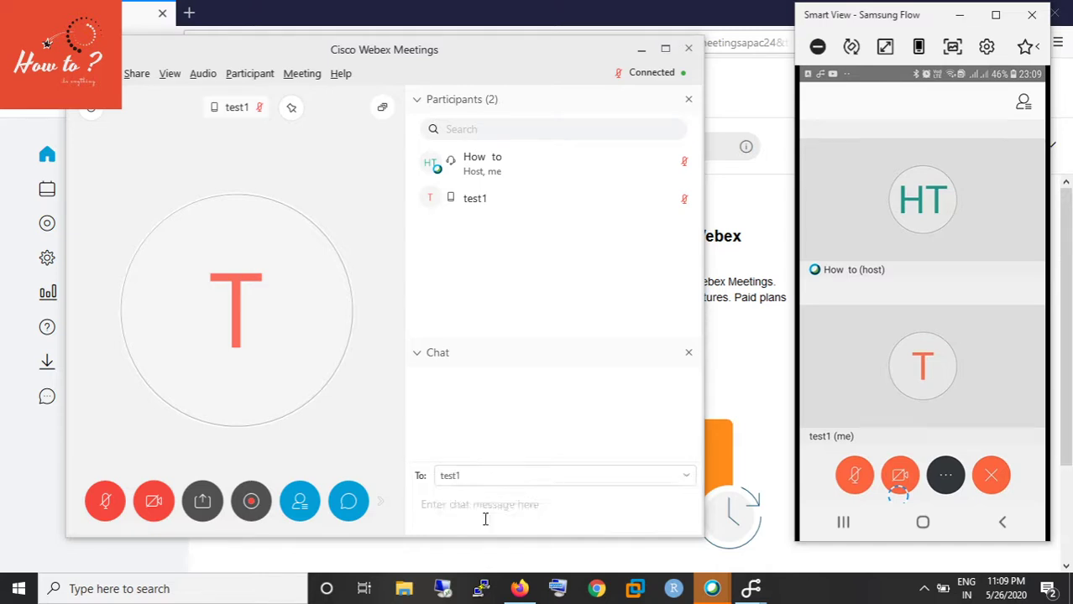
click(485, 500)
text(hello)
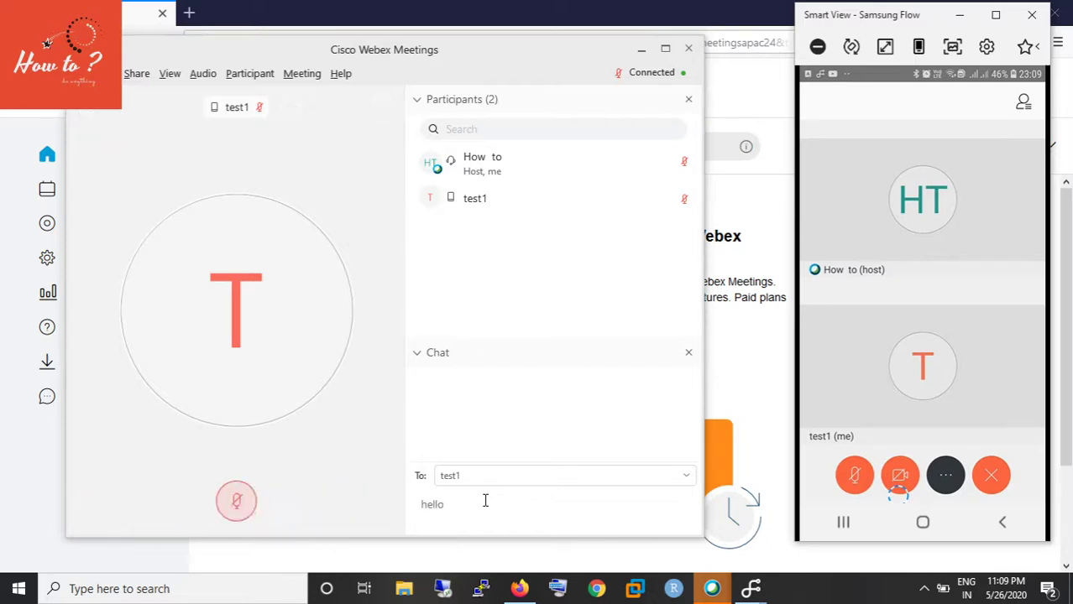
key(Return)
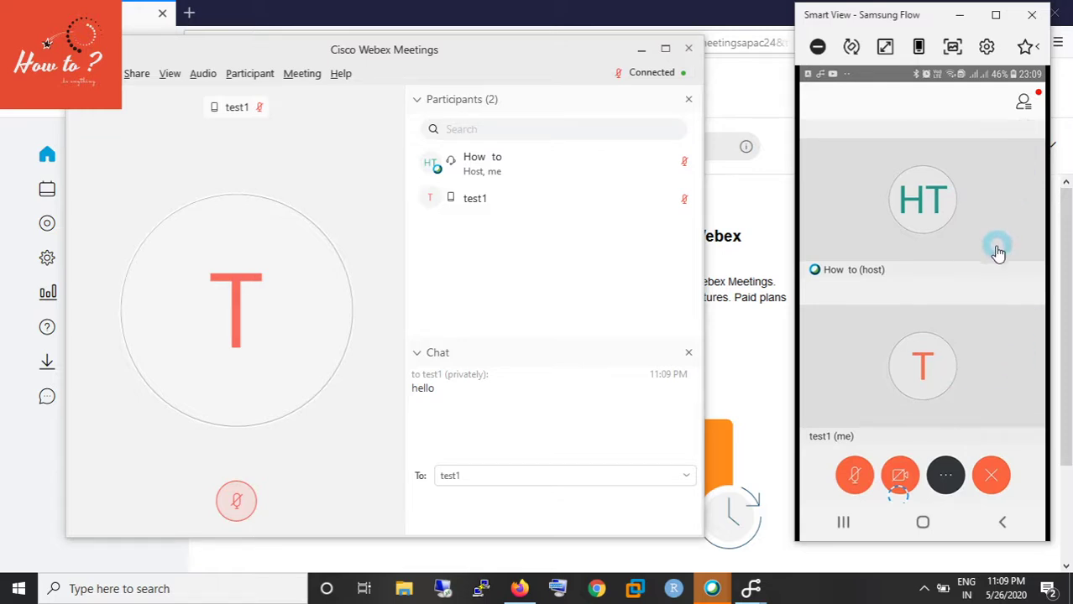
View the participant list on the phone, return to its meeting view and close the host's chat
click(1030, 94)
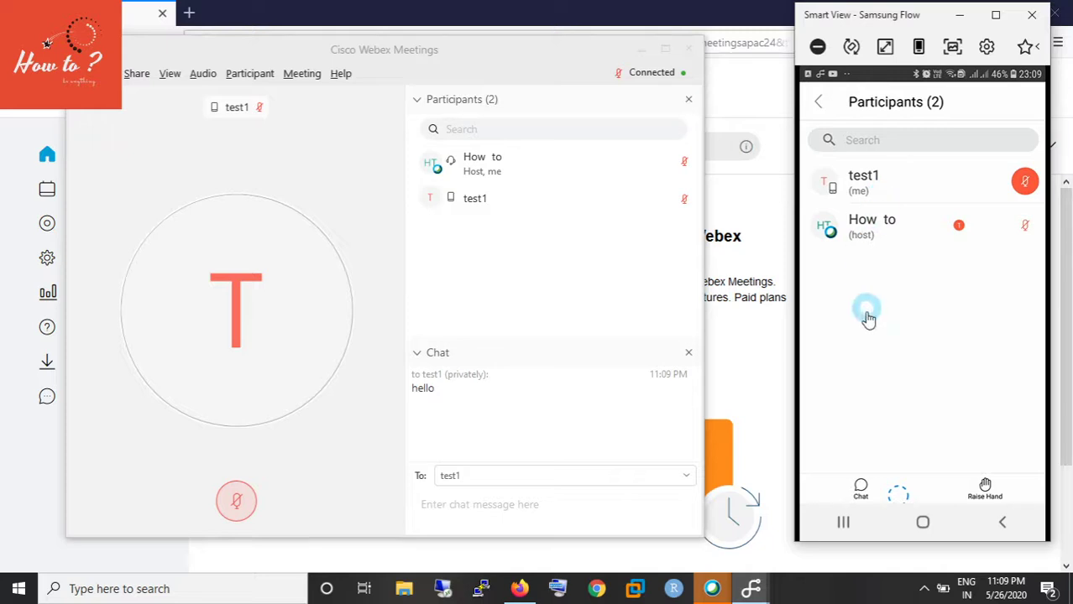
click(827, 105)
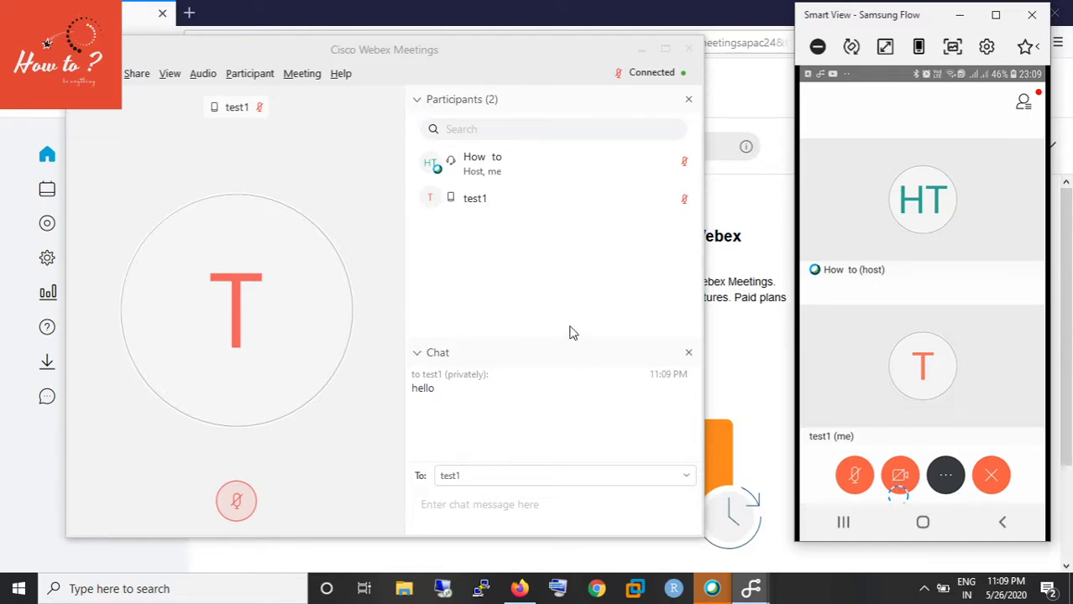
click(690, 355)
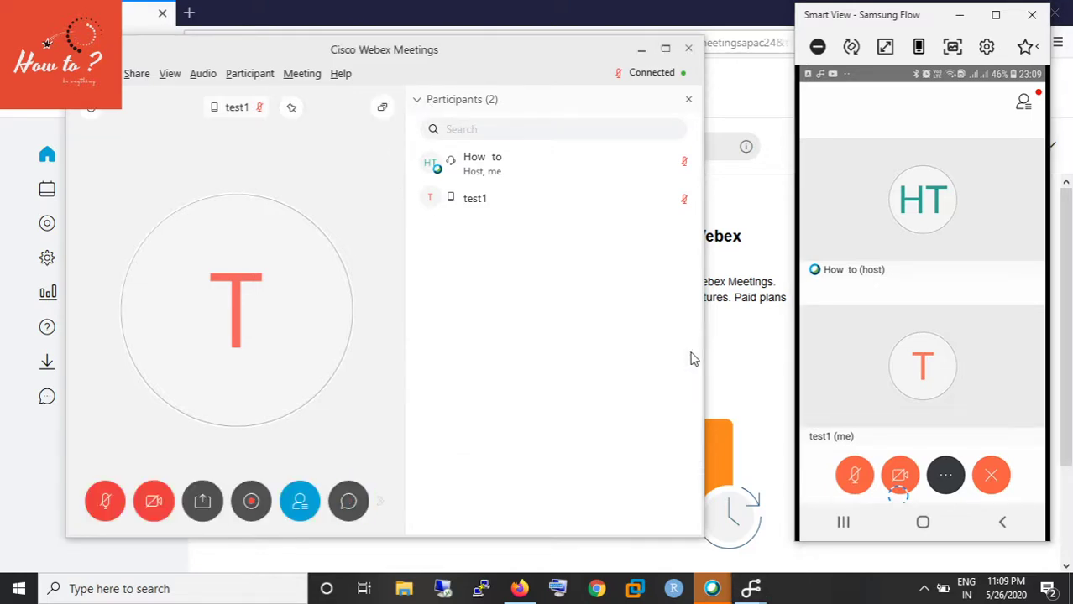
Review the host's content sharing choices and share the Firefox application with the meeting
click(202, 502)
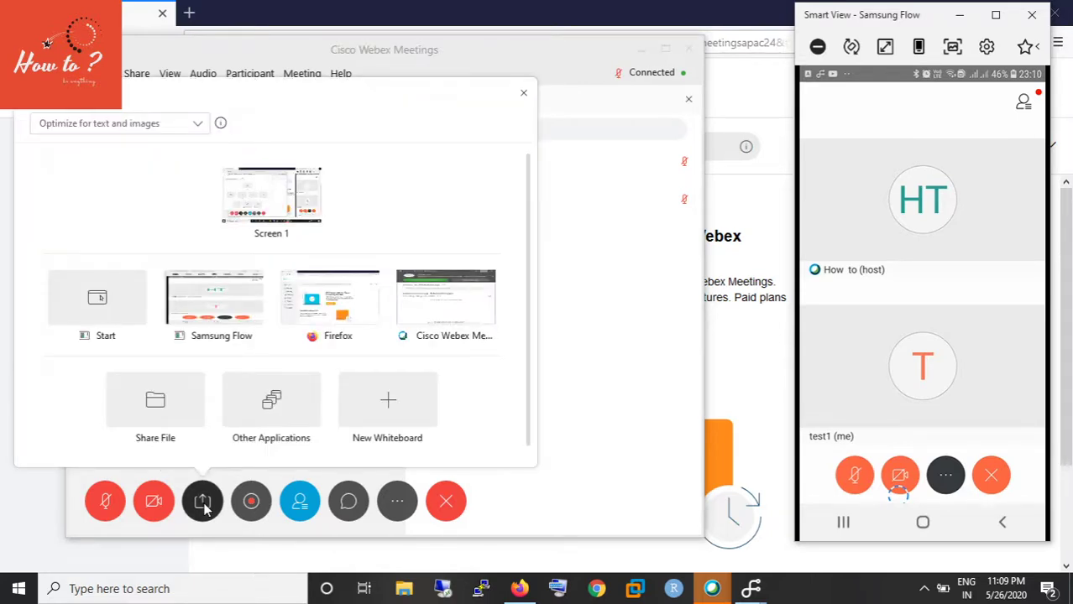
mouse_move(199, 392)
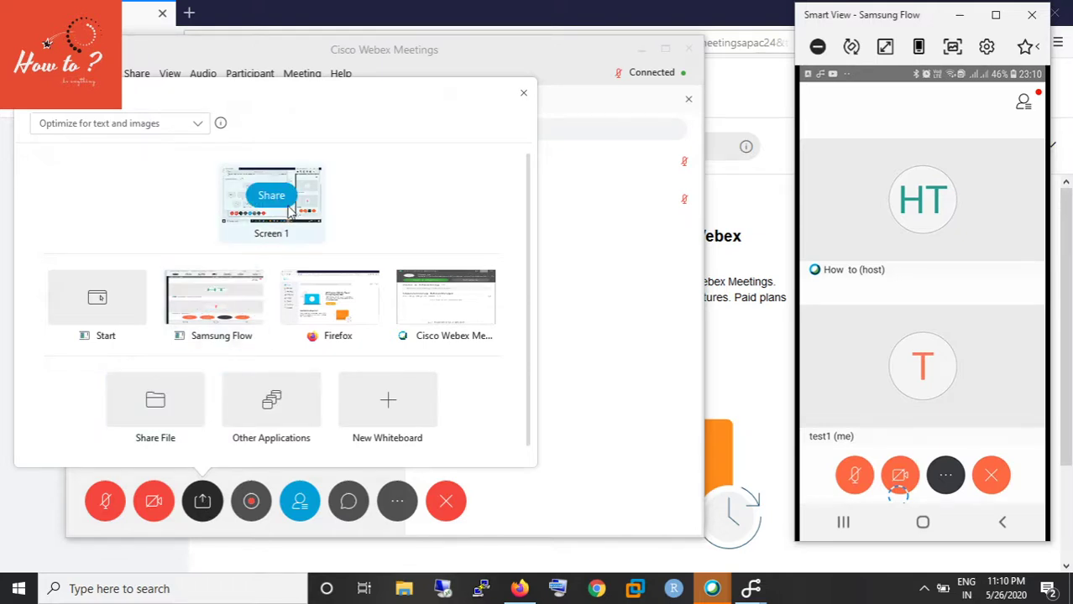
mouse_move(286, 294)
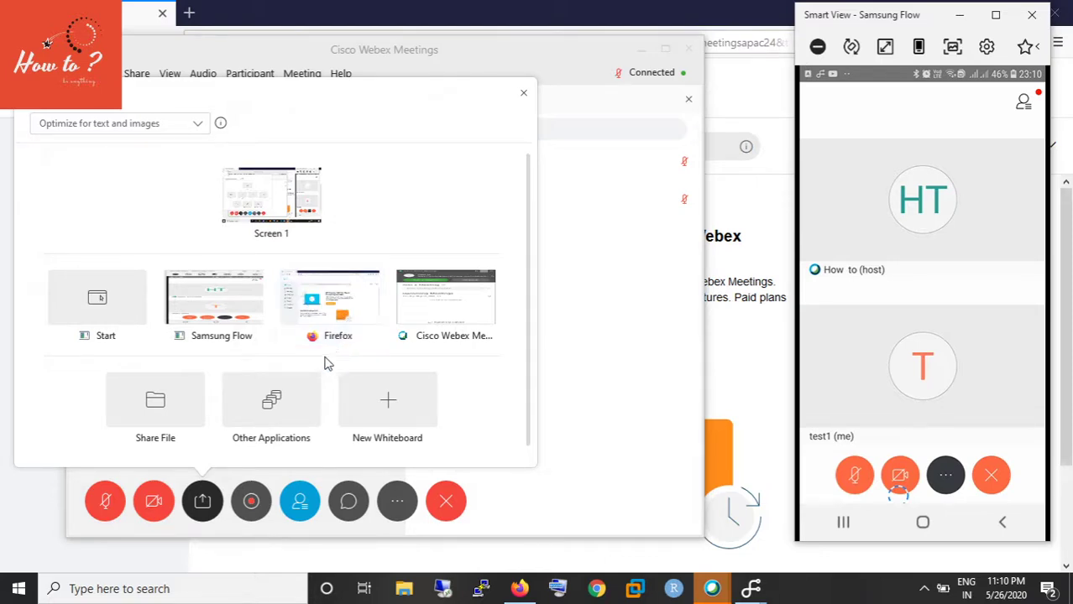
mouse_move(336, 310)
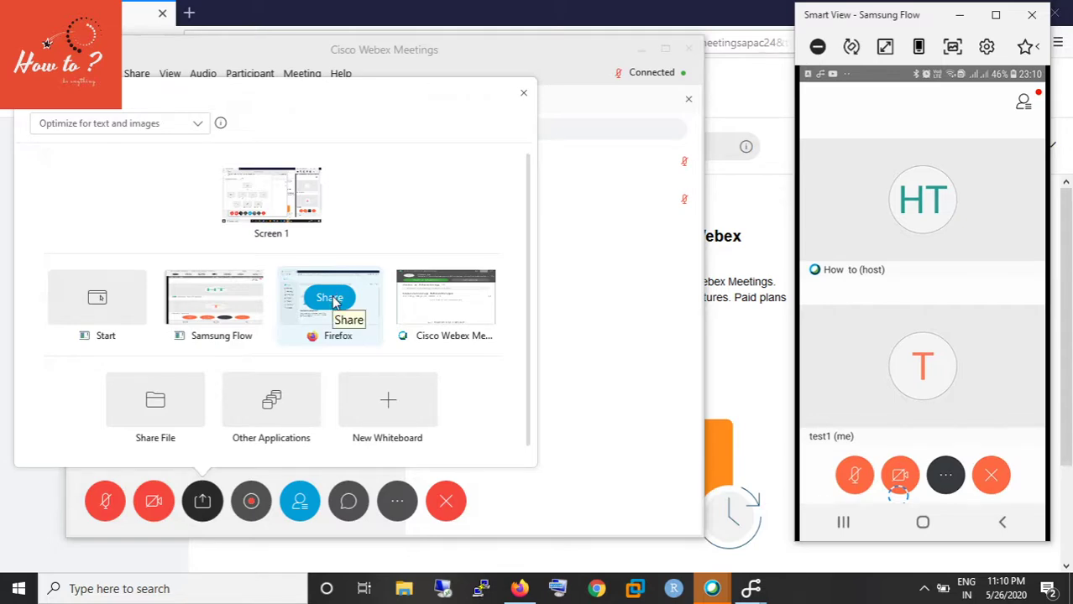
click(332, 300)
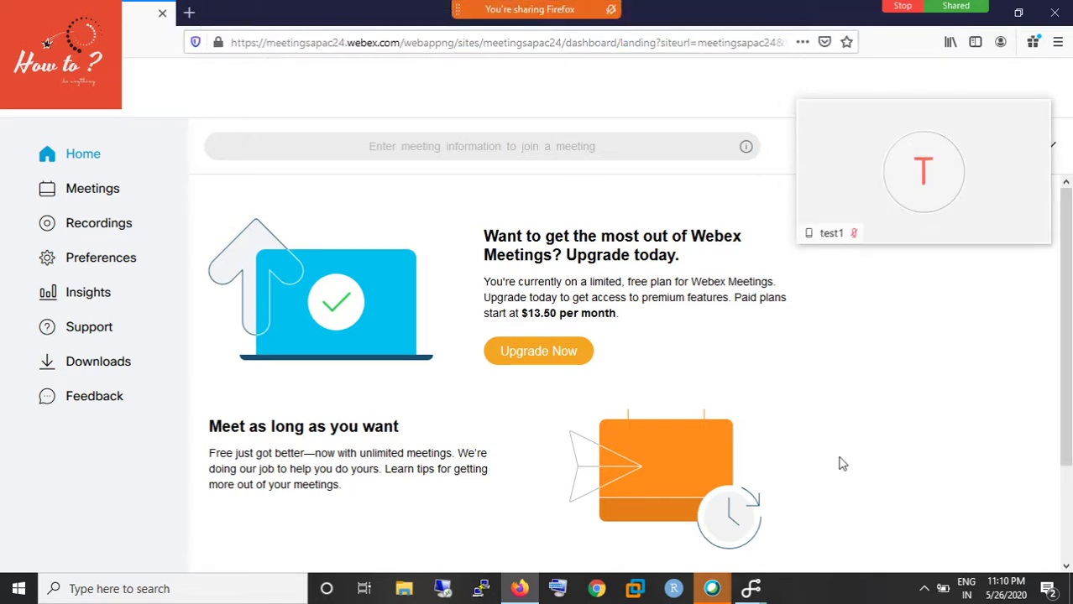
Bring up the phone mirror and move the test1 video thumbnail off it to view the shared content on the phone
click(504, 144)
mouse_move(753, 591)
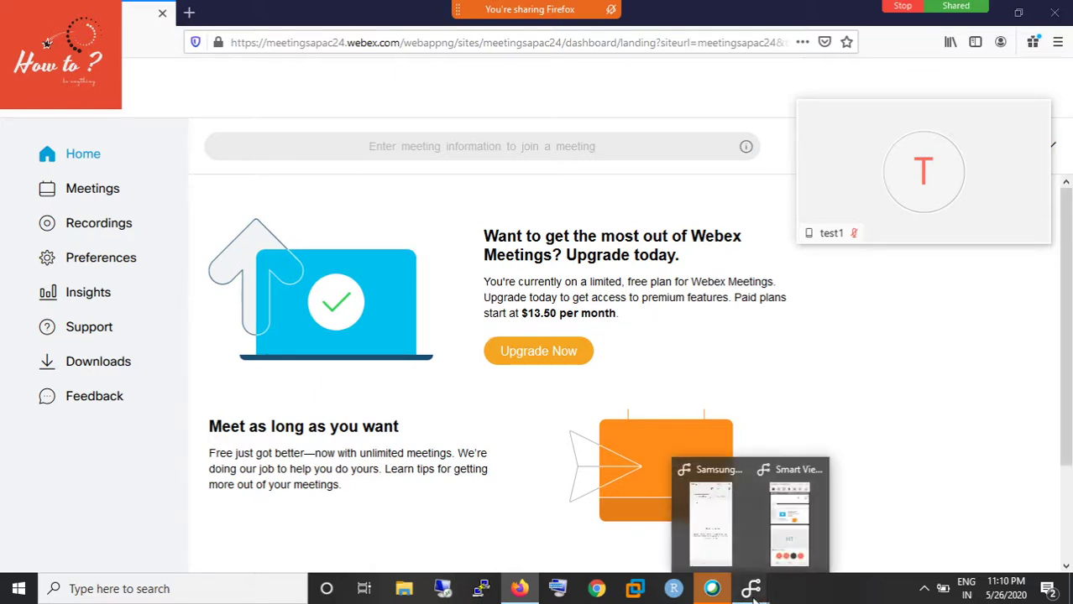
click(791, 550)
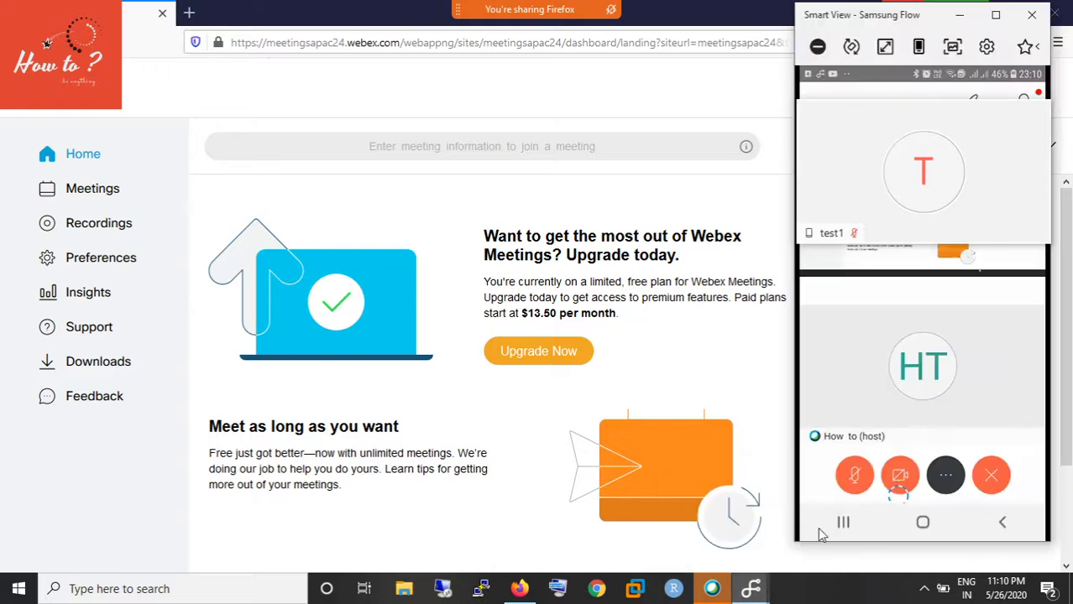
click(905, 126)
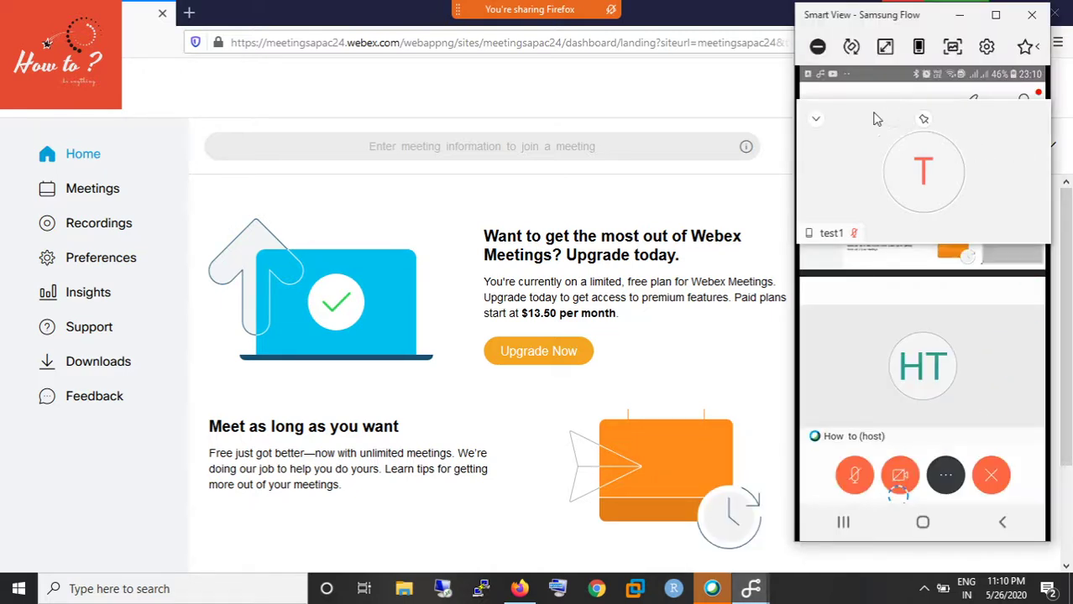
drag(875, 119, 165, 98)
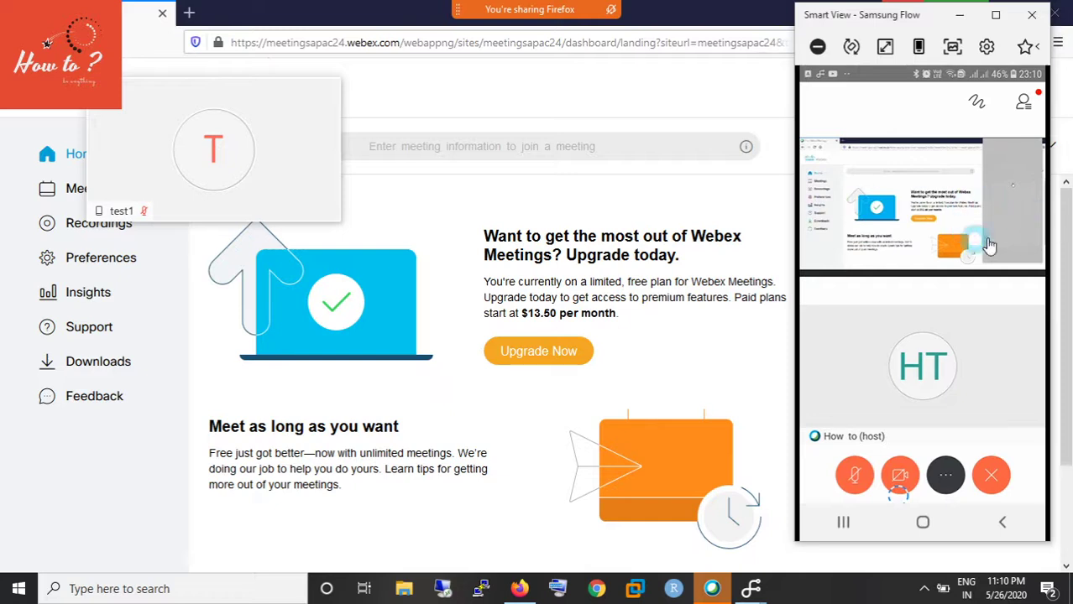
click(1006, 209)
Reveal the host's sharing controls and view the Assign options for the participant
mouse_move(520, 10)
mouse_move(468, 8)
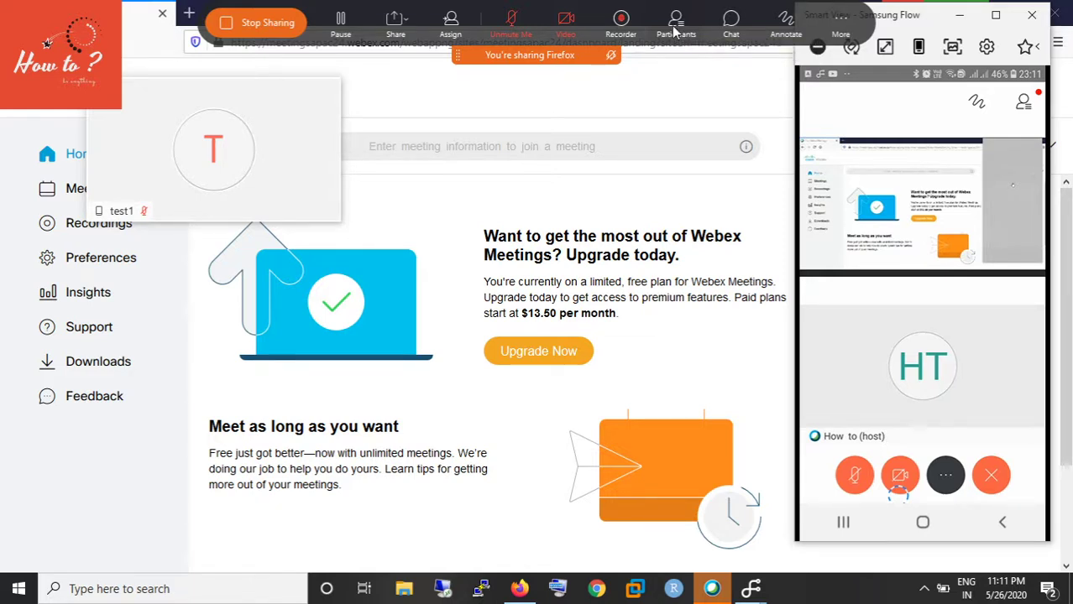
click(451, 25)
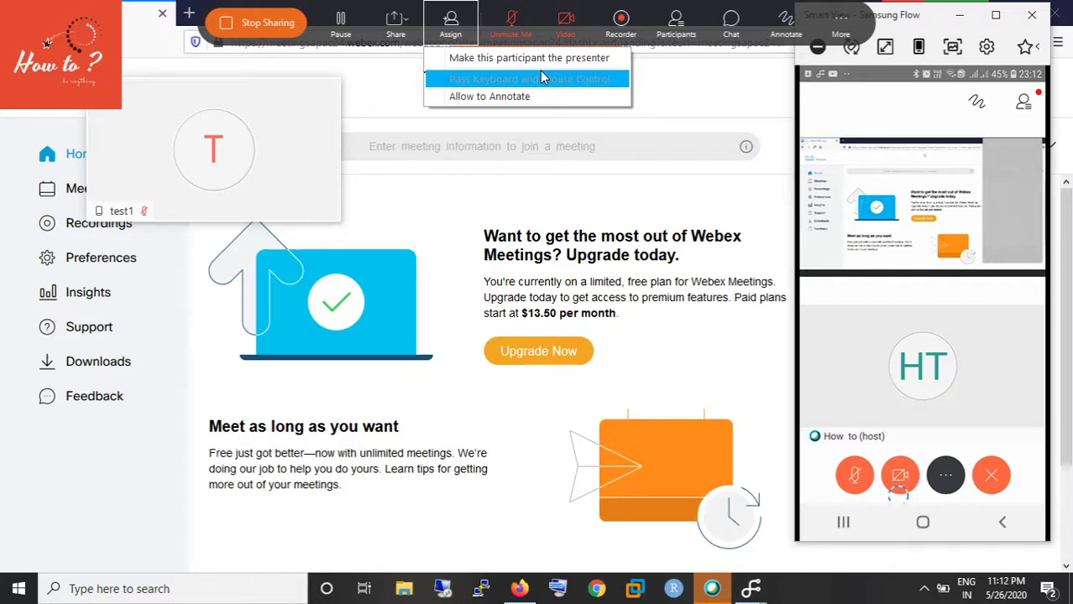
Start annotating the shared Firefox page and mark the word "Meetings?" in the upgrade heading with the yellow Pen Tool
click(786, 29)
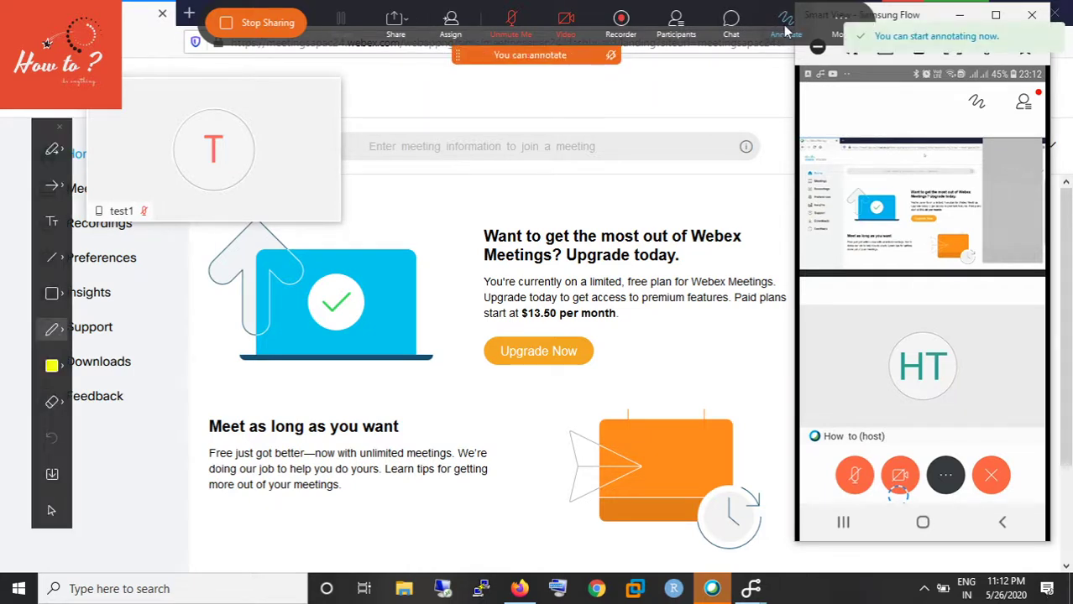
click(786, 30)
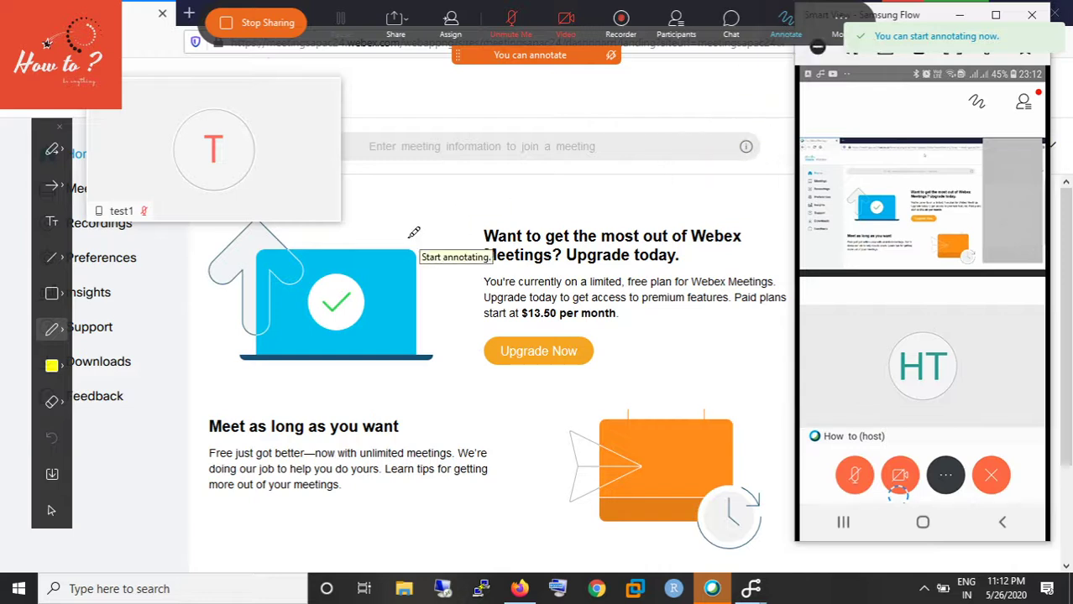
click(65, 333)
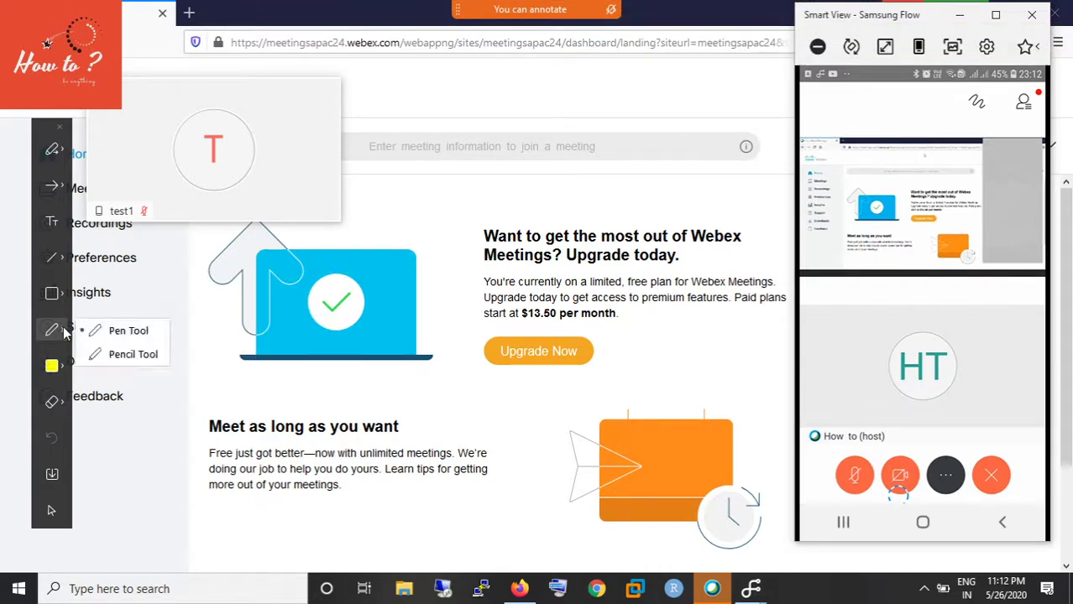
click(127, 330)
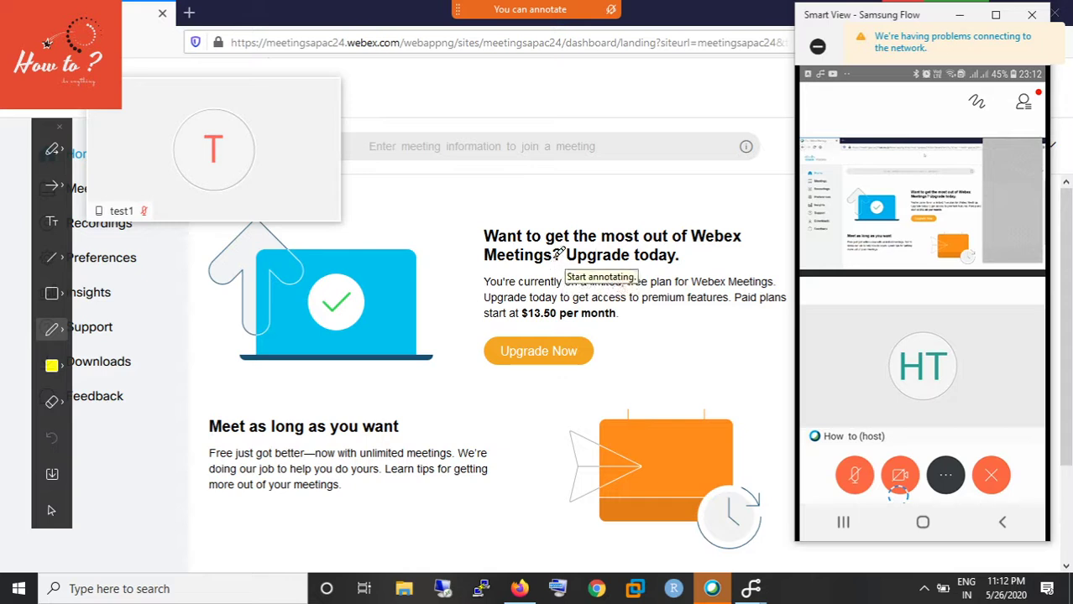
mouse_move(556, 259)
mouse_down()
mouse_move(464, 256)
mouse_move(530, 250)
mouse_up()
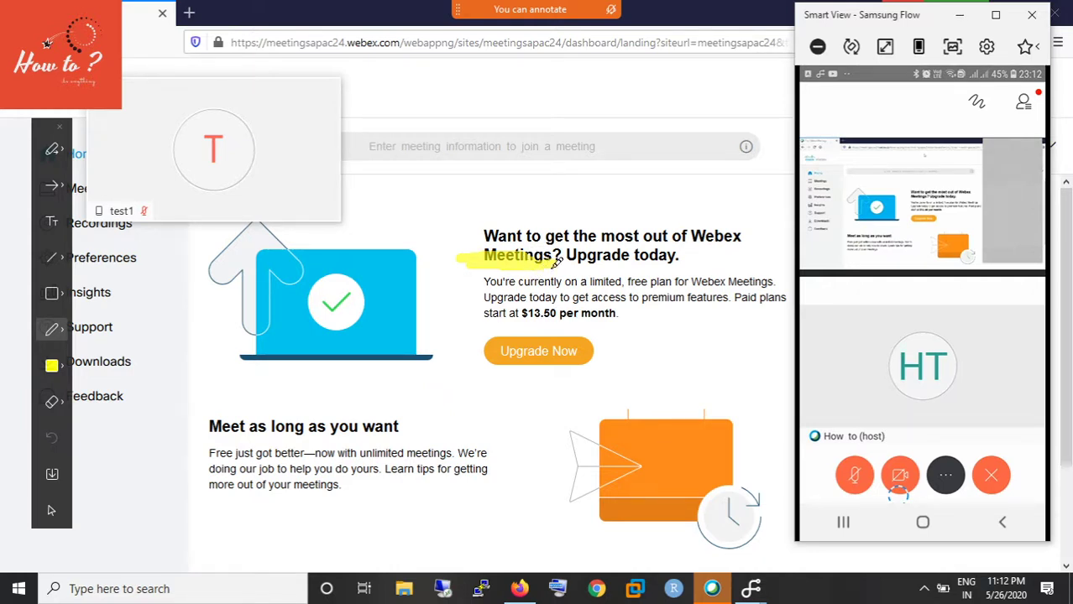
click(554, 265)
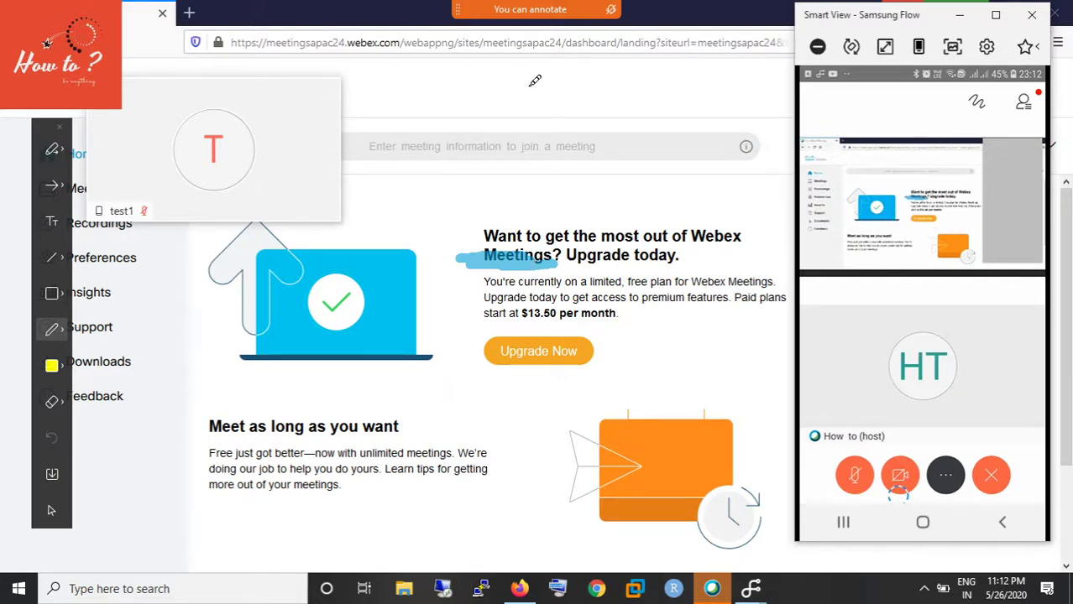
Turn off annotation on the shared page and stop sharing the Firefox application
mouse_move(628, 17)
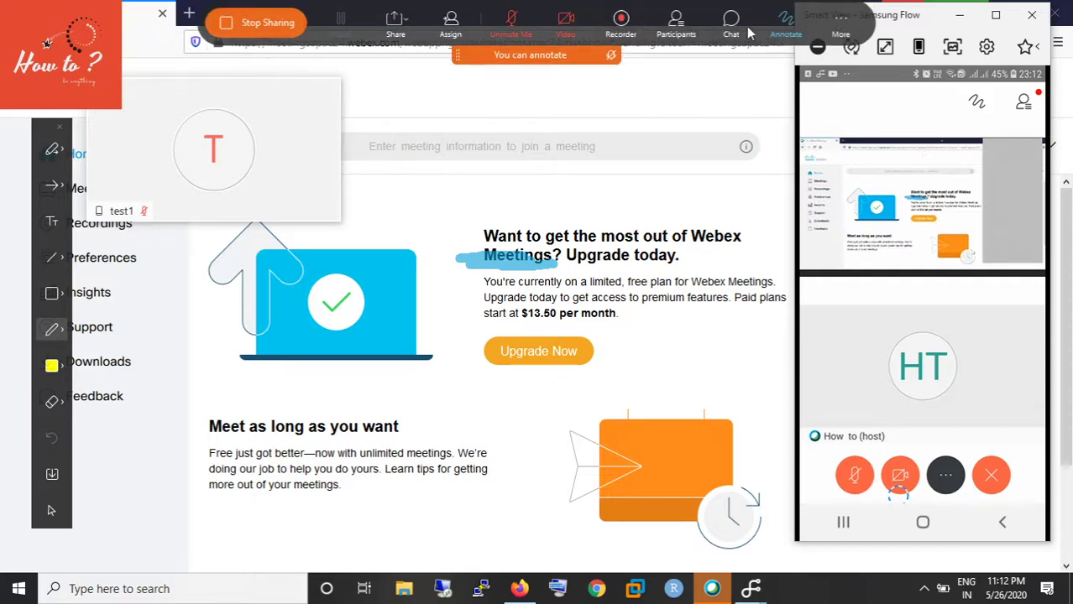
click(782, 28)
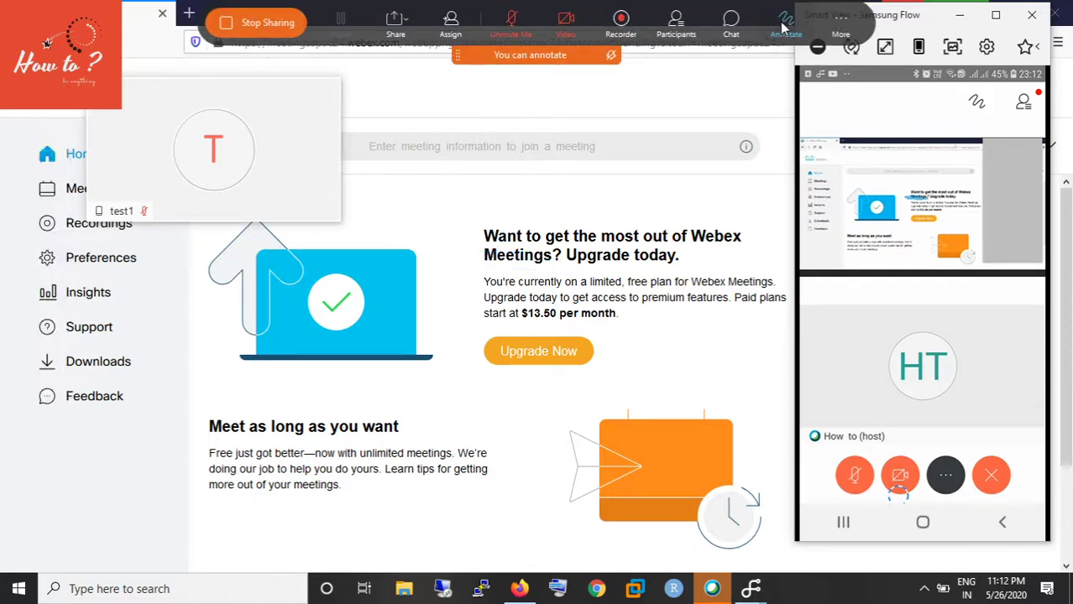
click(264, 25)
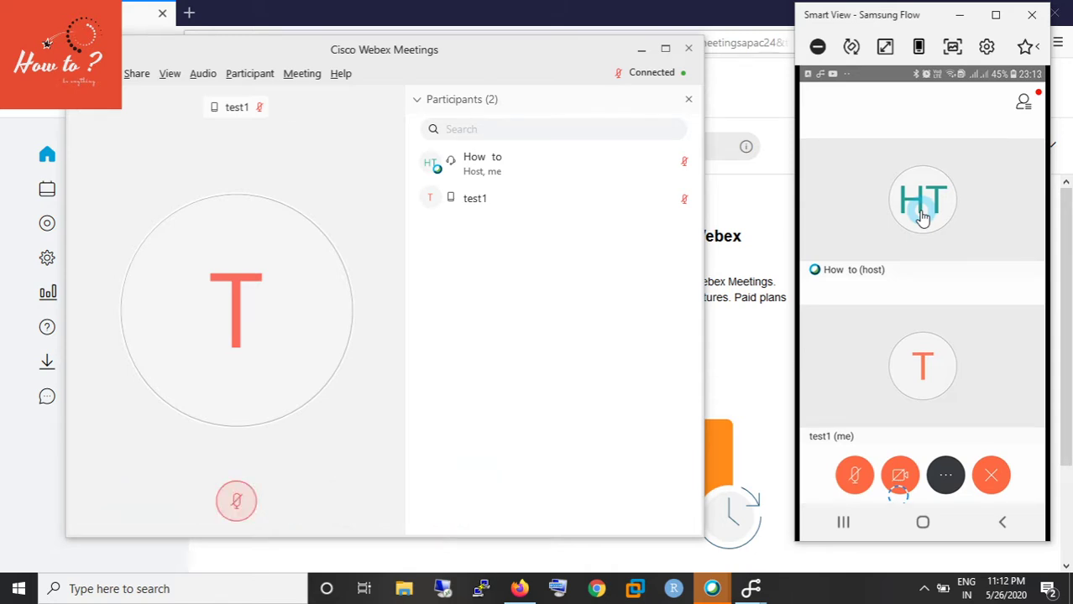
Maximize the Webex meeting window and end the meeting for all participants without saving the meeting files
mouse_move(382, 347)
click(665, 51)
mouse_move(833, 230)
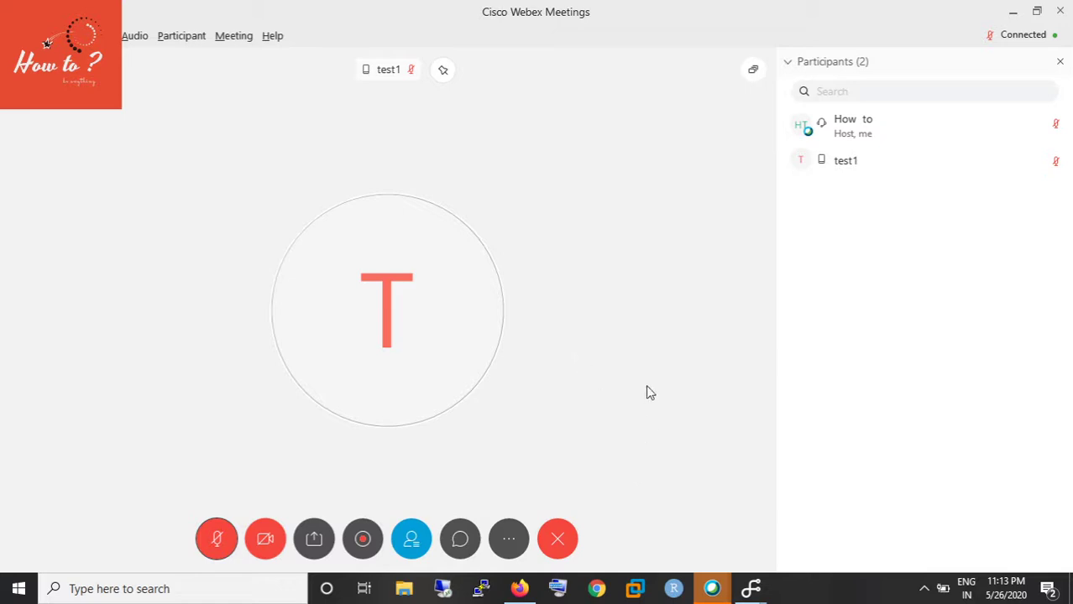
click(556, 538)
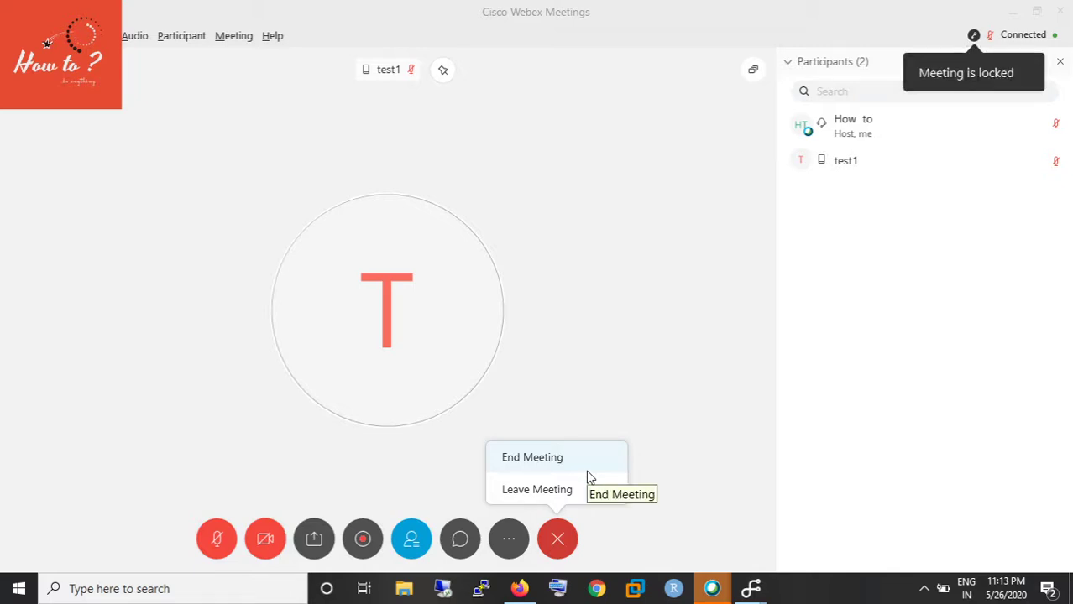
click(534, 467)
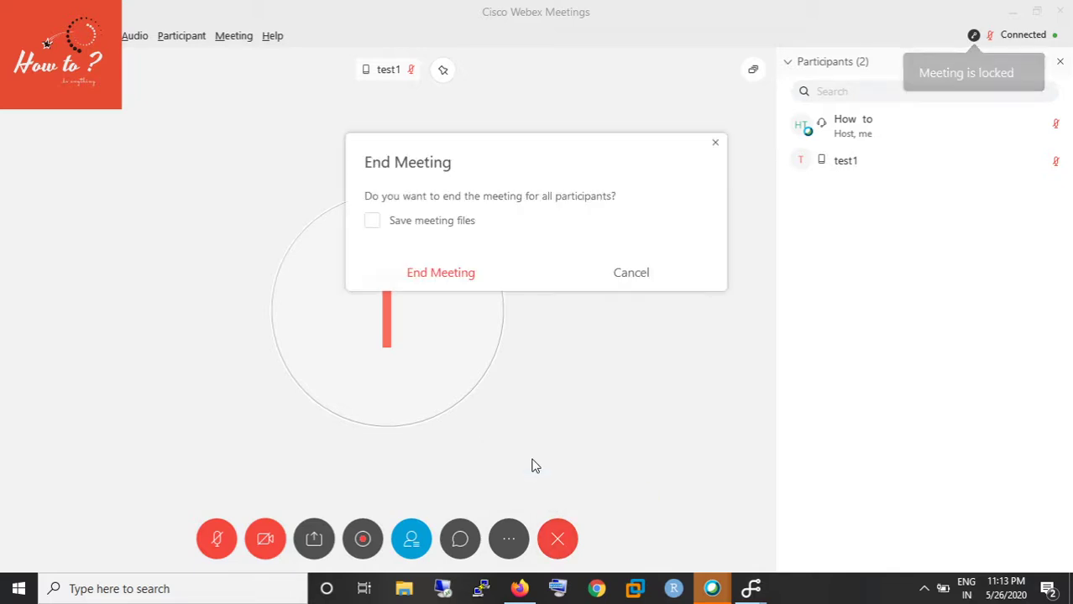
click(480, 280)
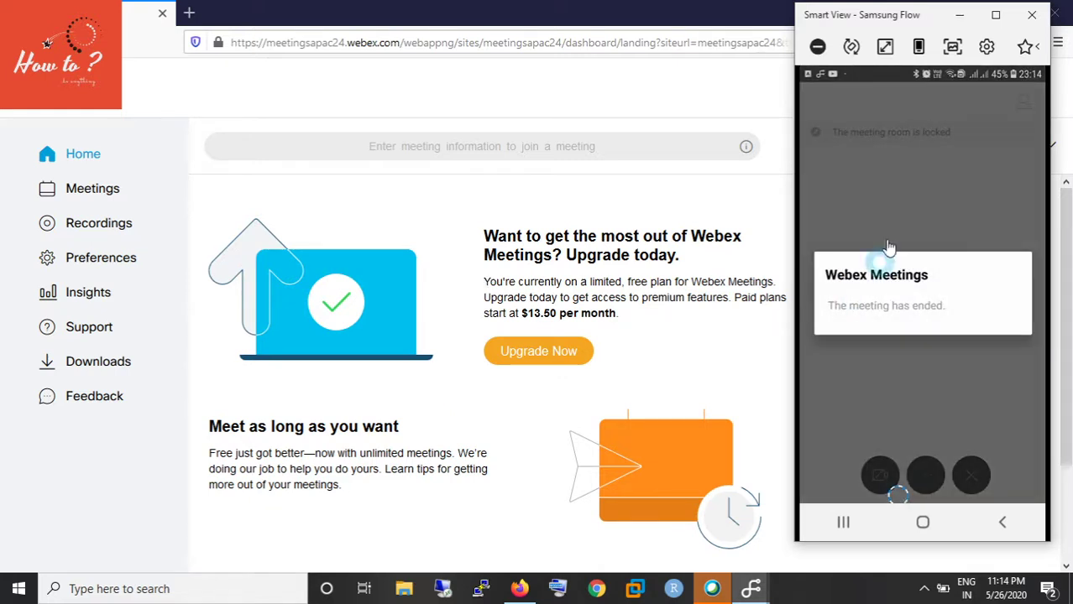
Dismiss the Webex Meetings message on the phone and minimize the Samsung Flow phone mirror
click(973, 401)
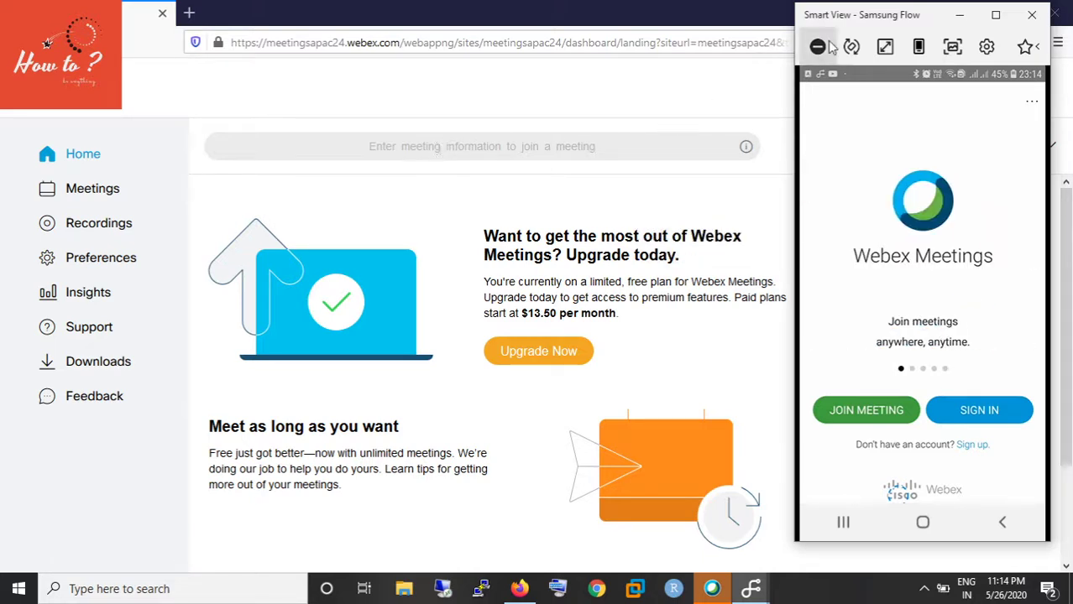
click(959, 18)
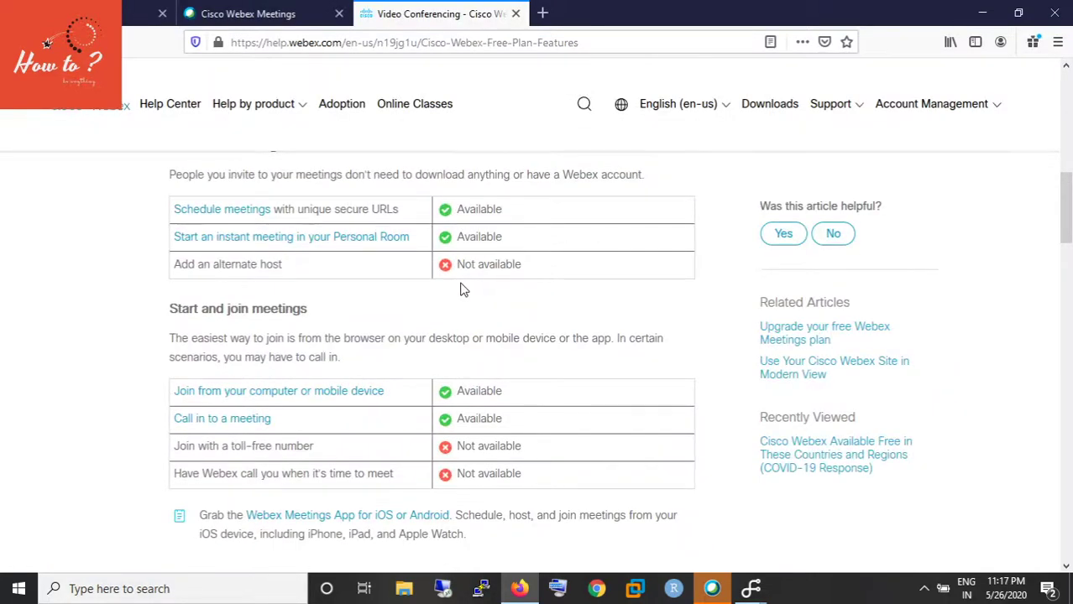
Review the basics, scheduling, and start and join sections of the Cisco Webex Free Plan Features article
scroll(460, 289, up, 5)
scroll(460, 290, up, 3)
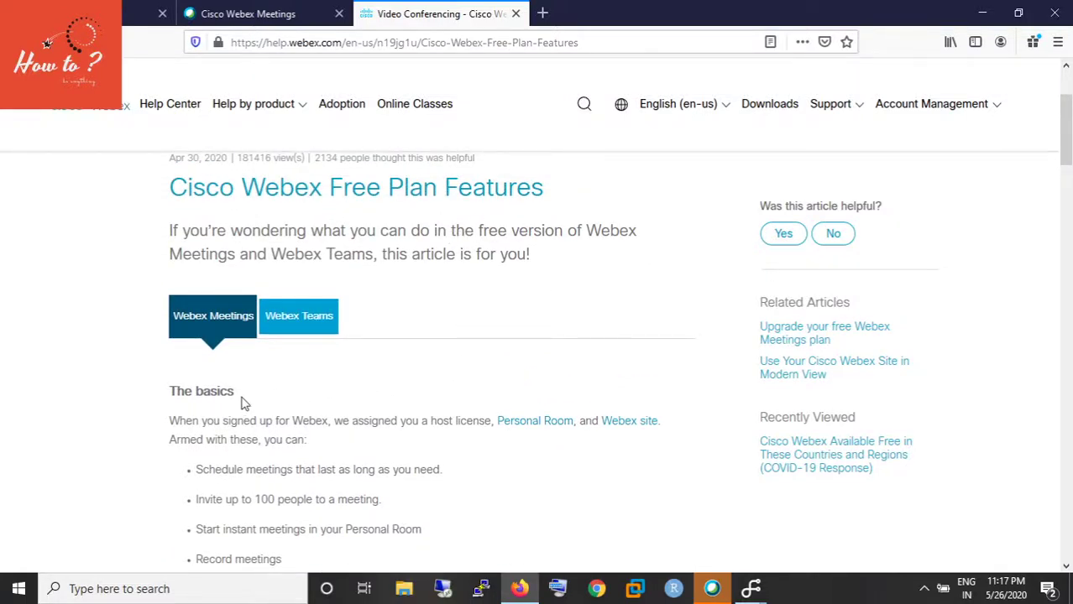
scroll(237, 354, down, 2)
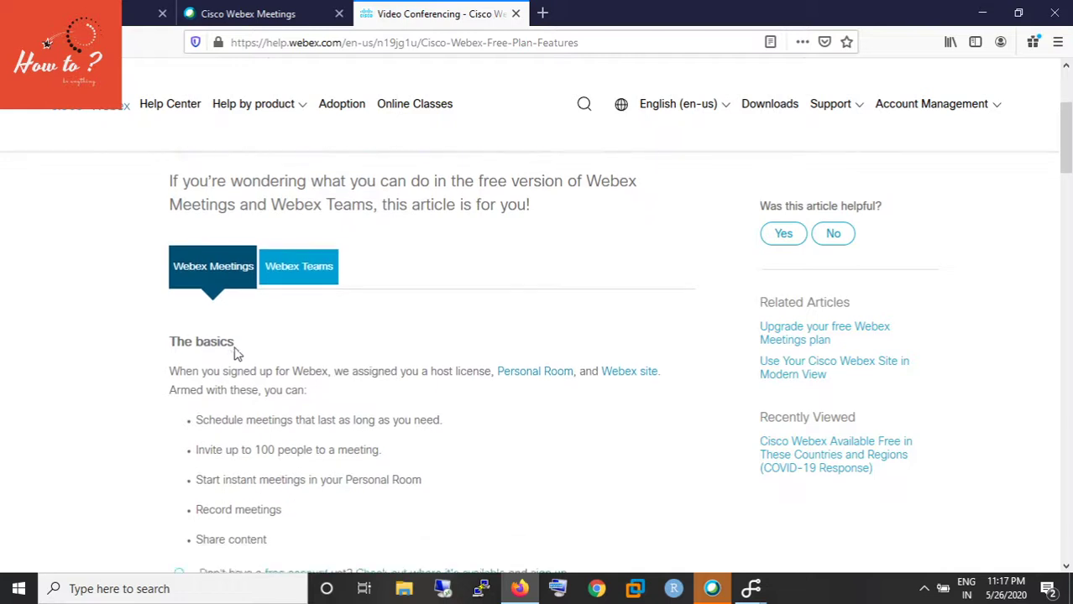
scroll(237, 354, down, 1)
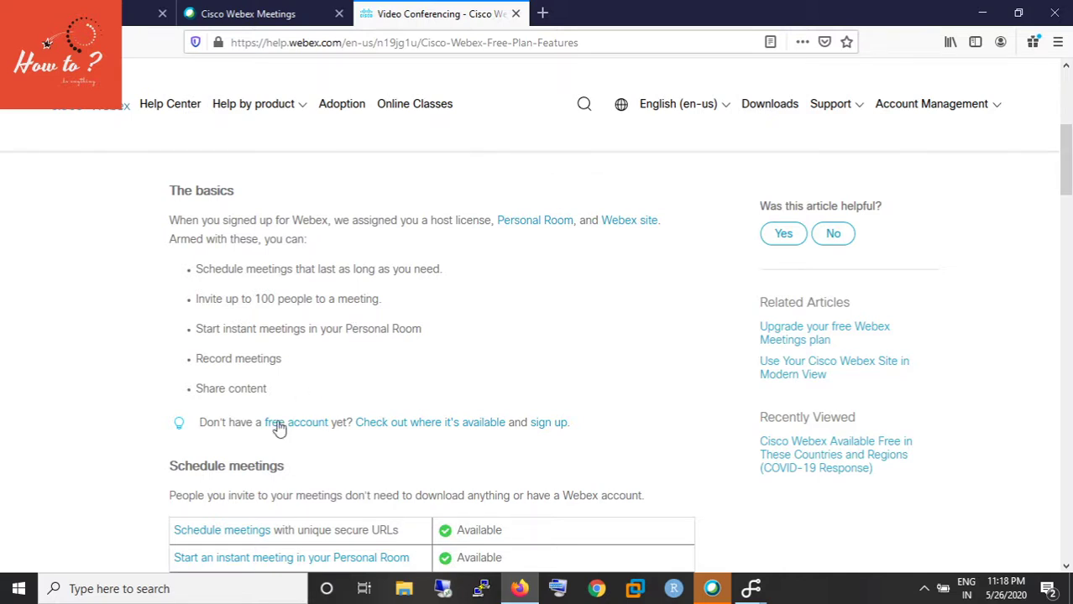
scroll(353, 417, down, 3)
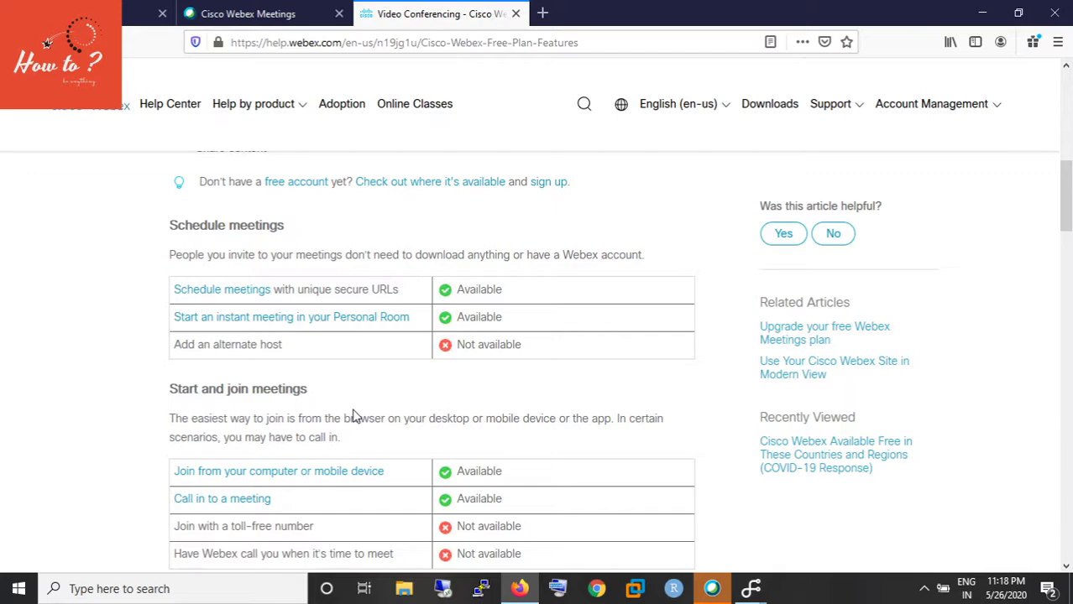
scroll(352, 417, down, 2)
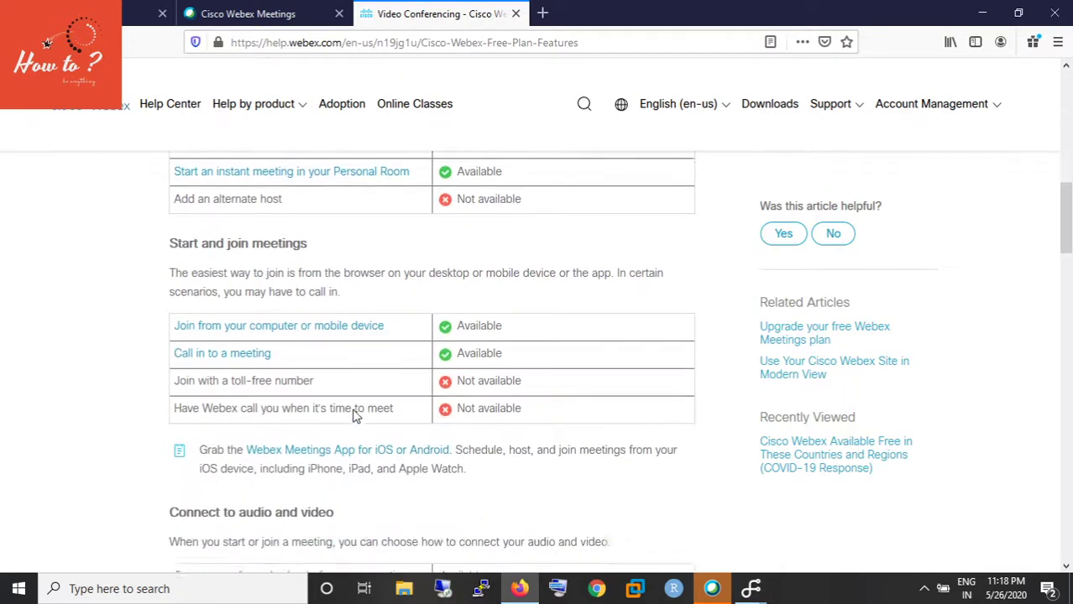
scroll(353, 417, down, 1)
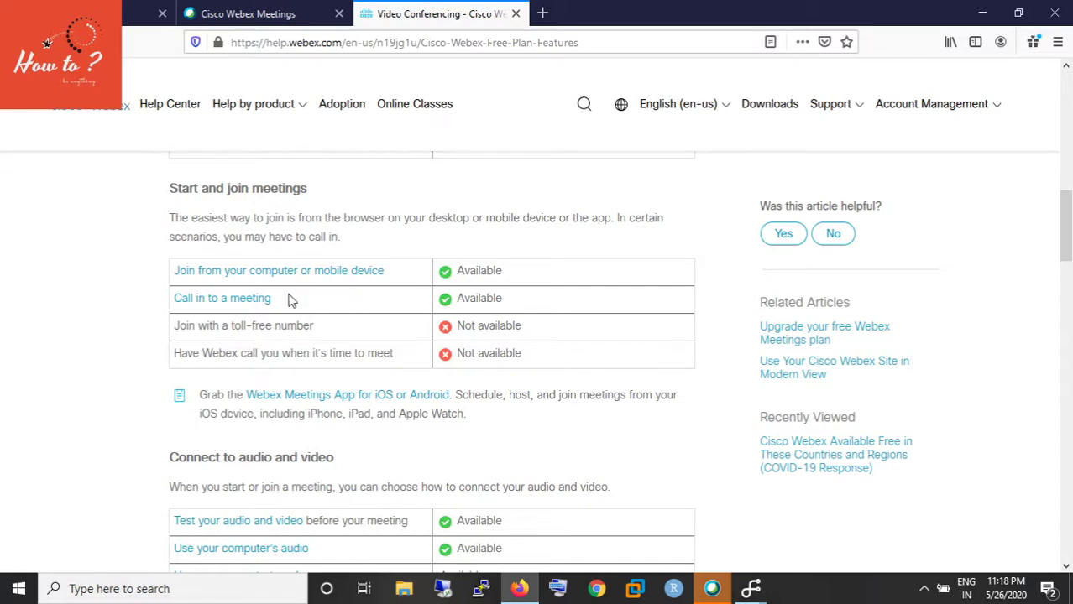
Review the article's features from audio and video connection through support options, and return to the Webex site's Support page
scroll(290, 300, down, 5)
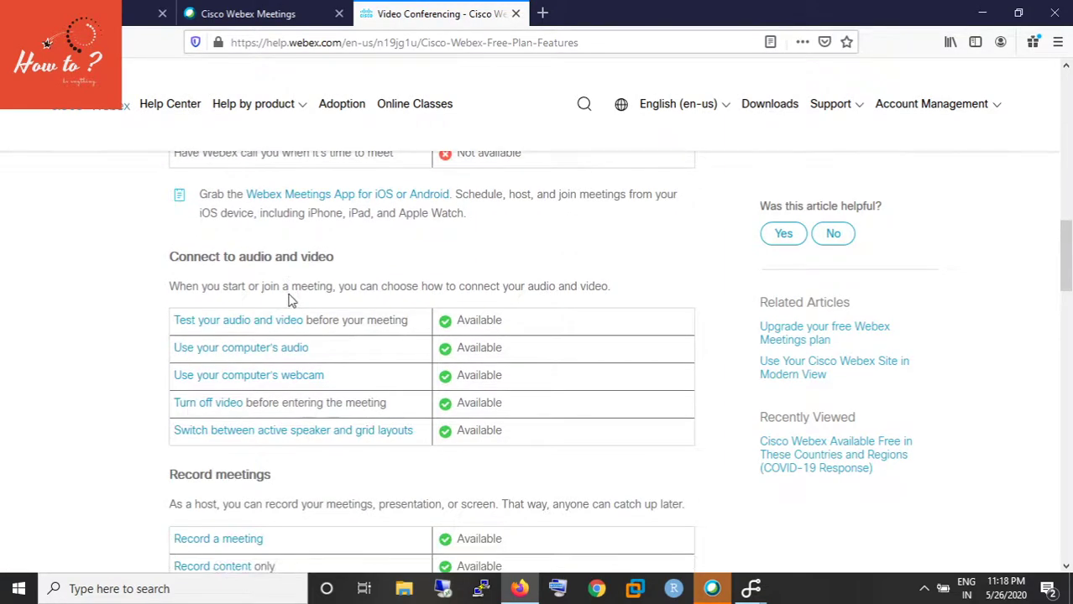
scroll(289, 300, down, 1)
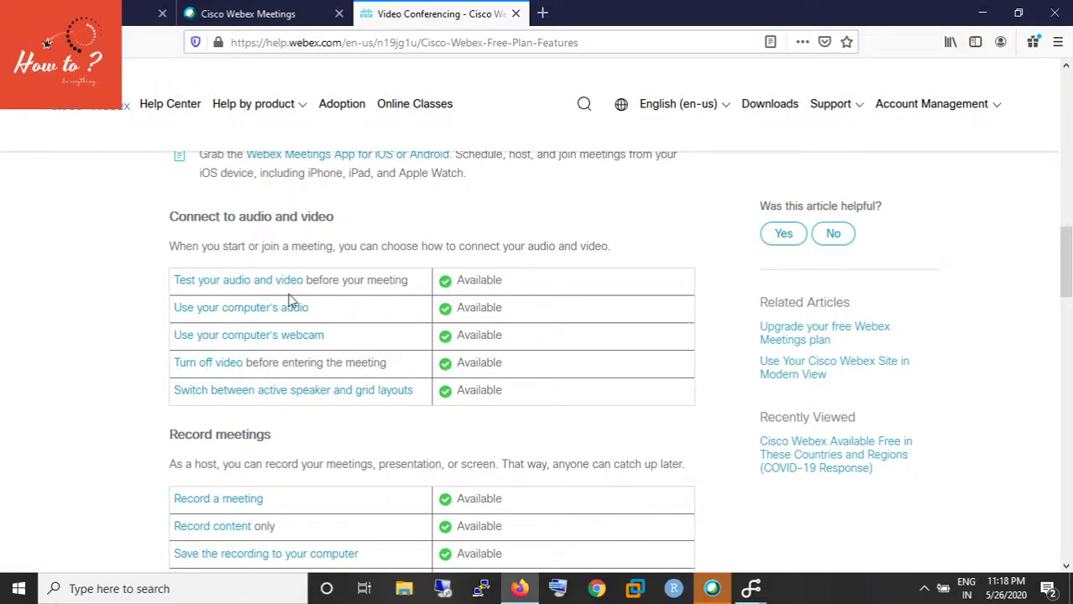
scroll(290, 300, down, 1)
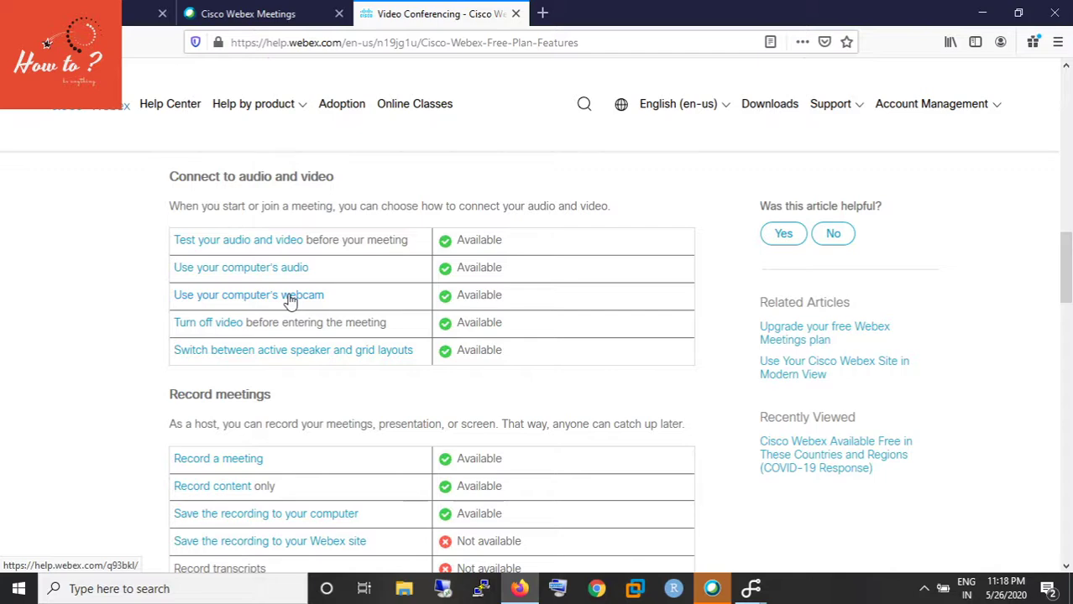
scroll(290, 300, down, 3)
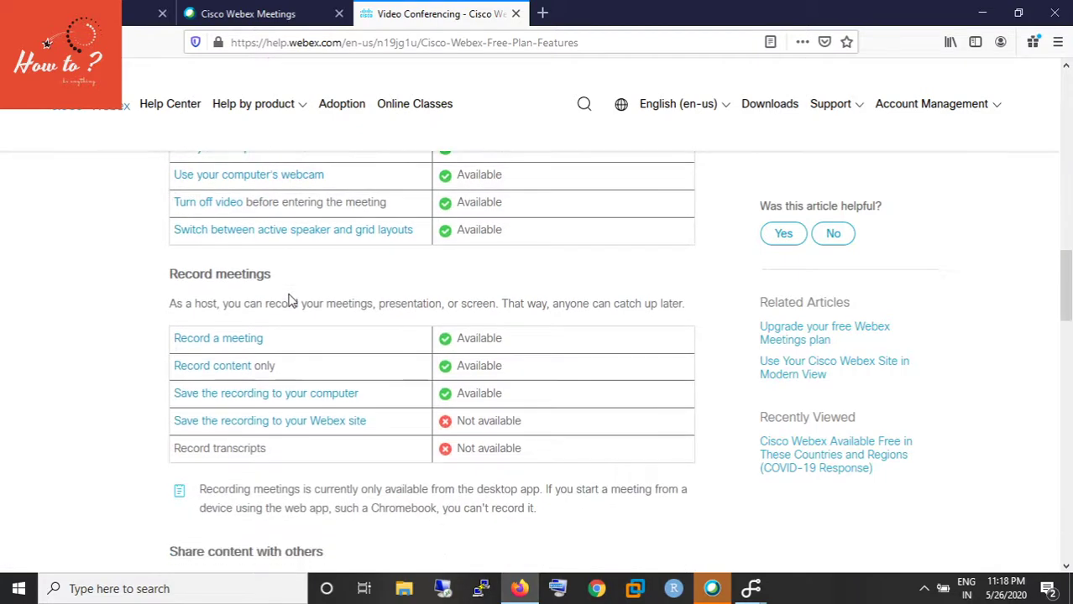
scroll(289, 301, down, 1)
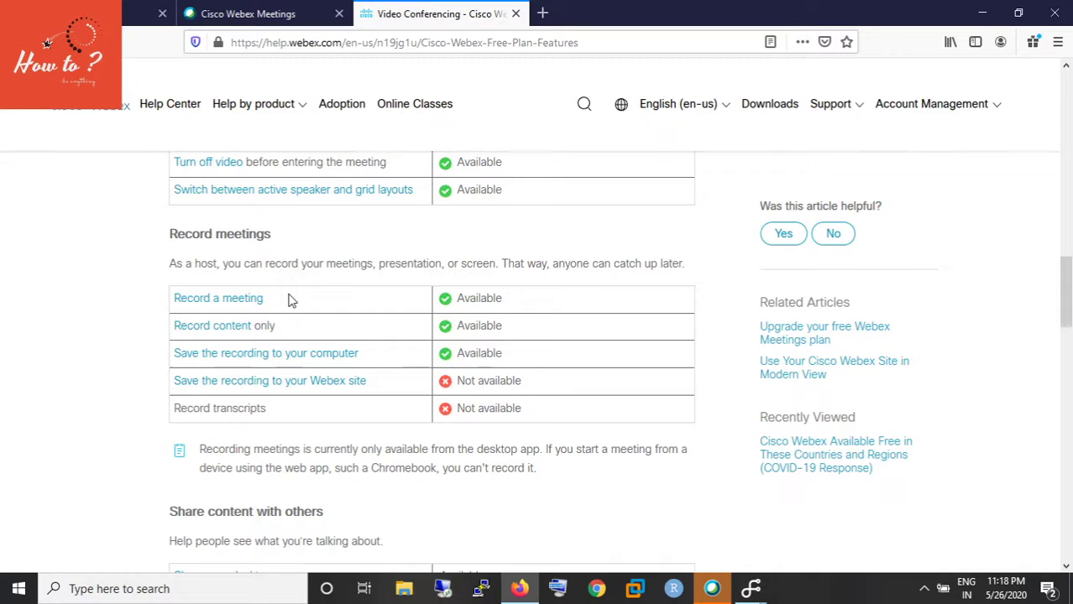
scroll(289, 300, down, 3)
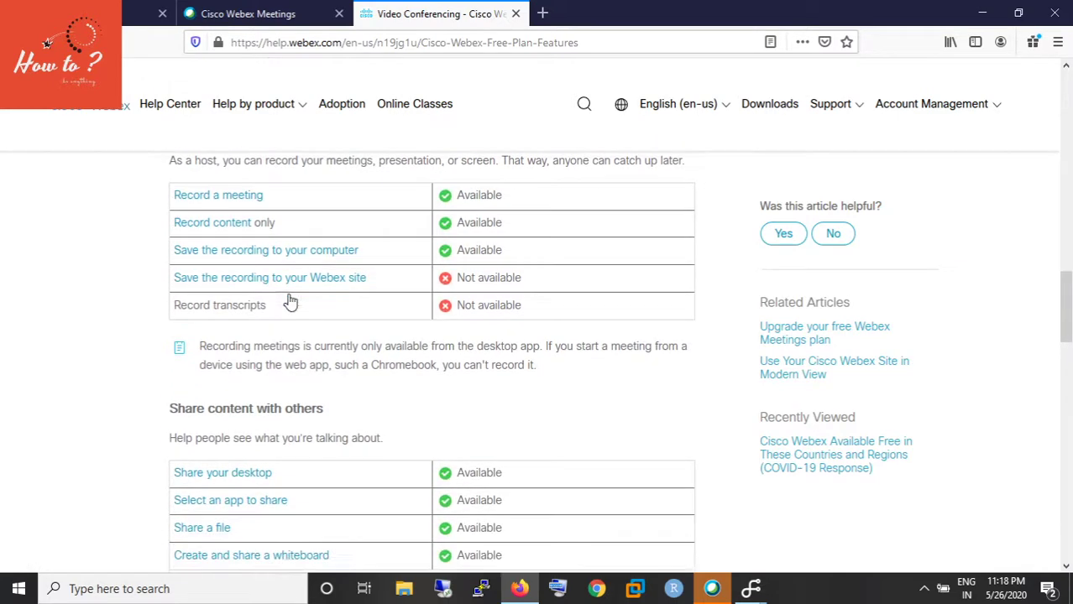
scroll(290, 300, down, 3)
scroll(289, 300, down, 1)
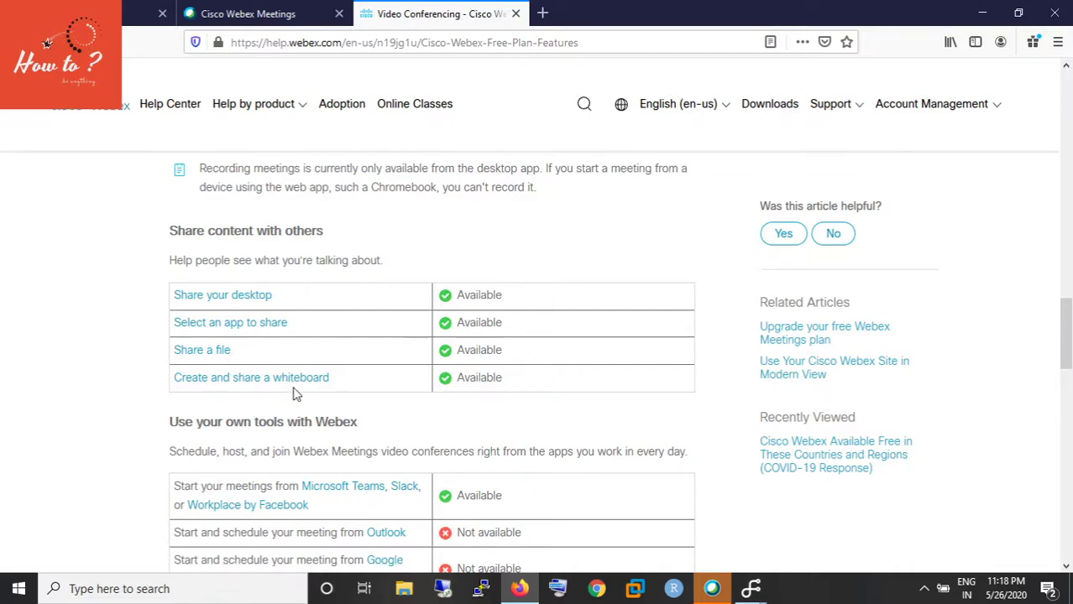
scroll(295, 392, down, 3)
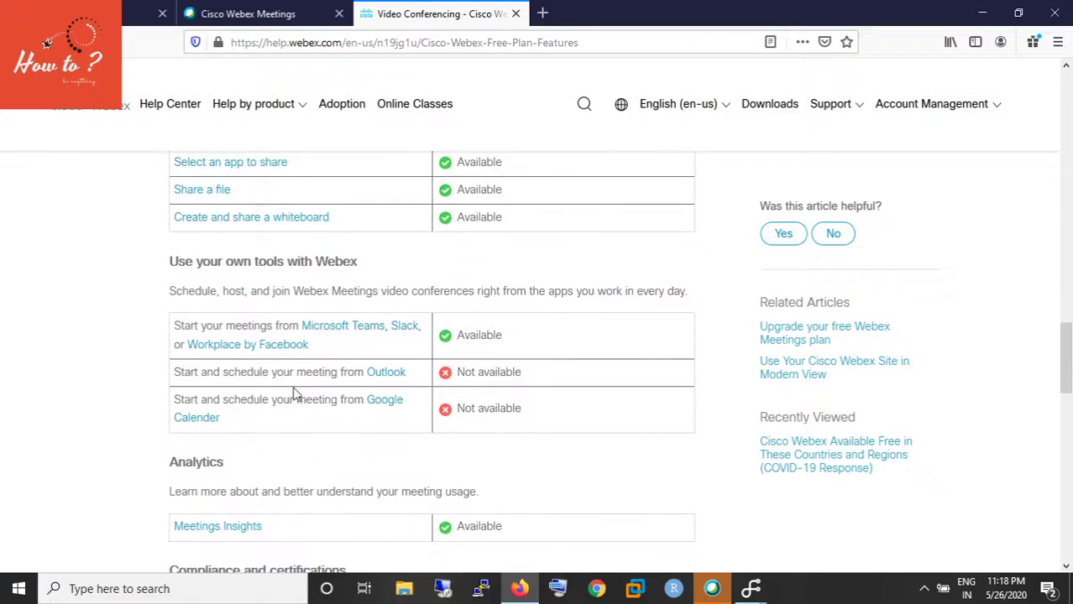
scroll(296, 393, down, 3)
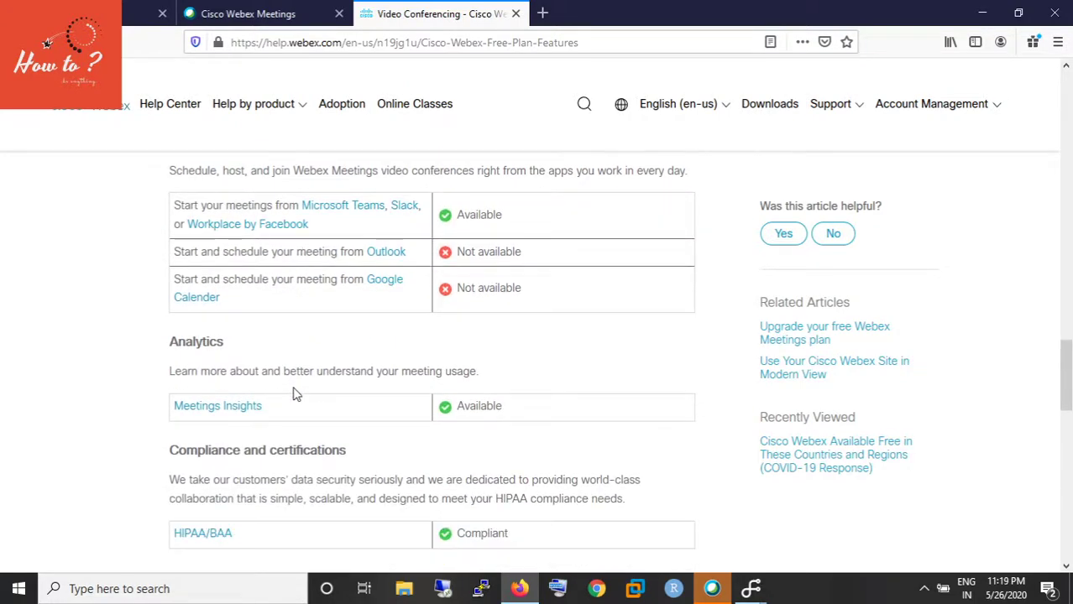
scroll(295, 393, down, 8)
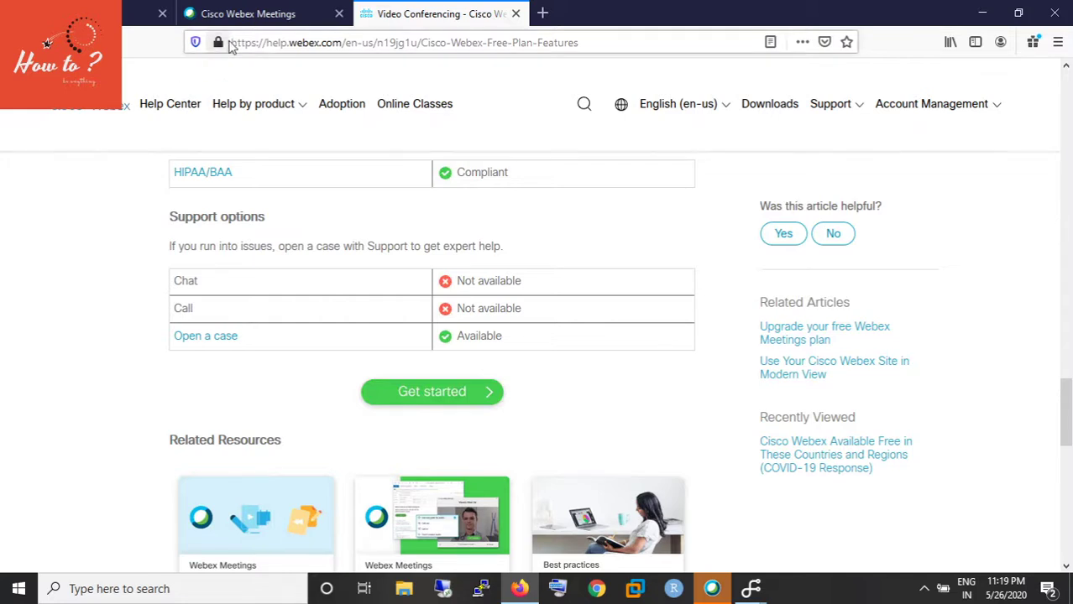
click(246, 15)
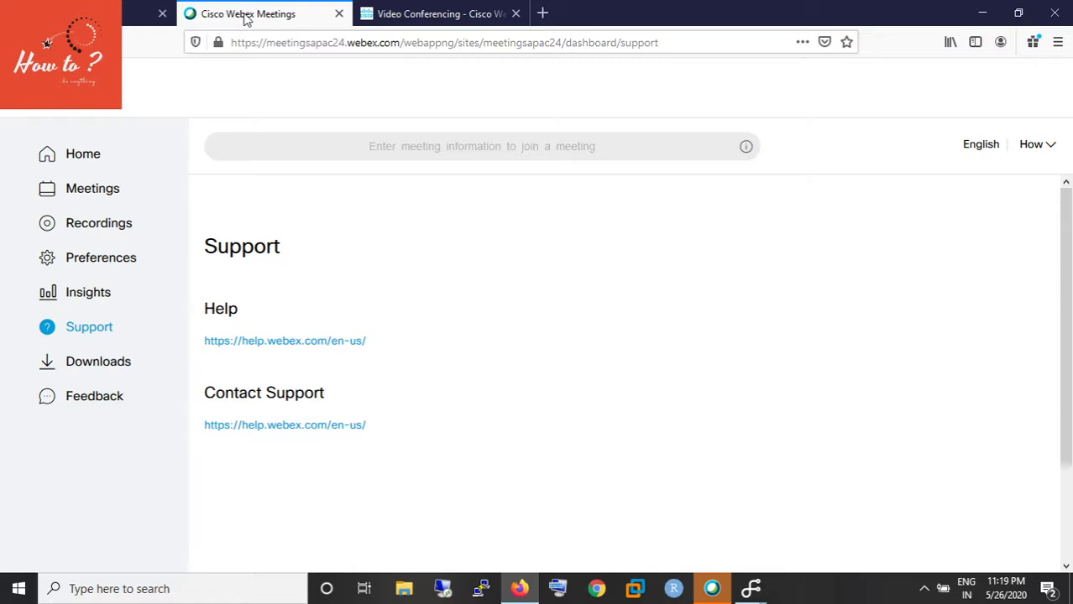